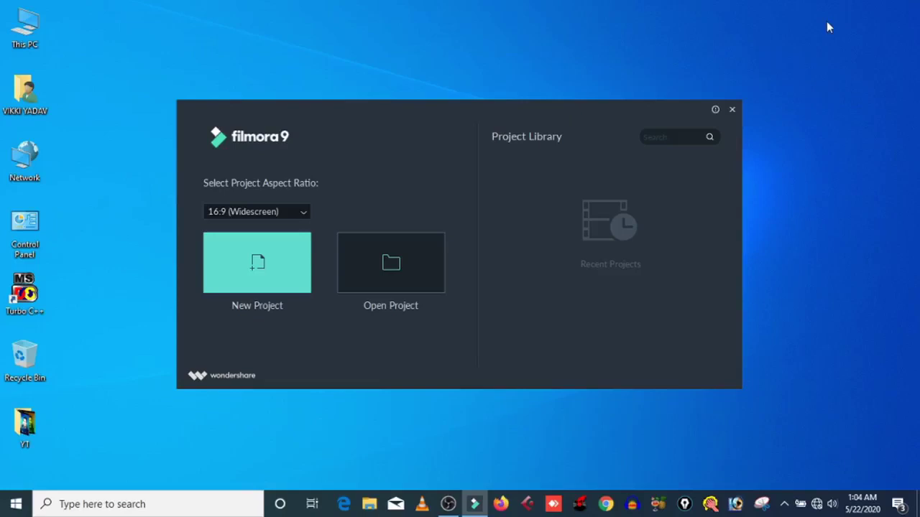
Refresh the desktop twice from its right-click menu.
right_click(778, 91)
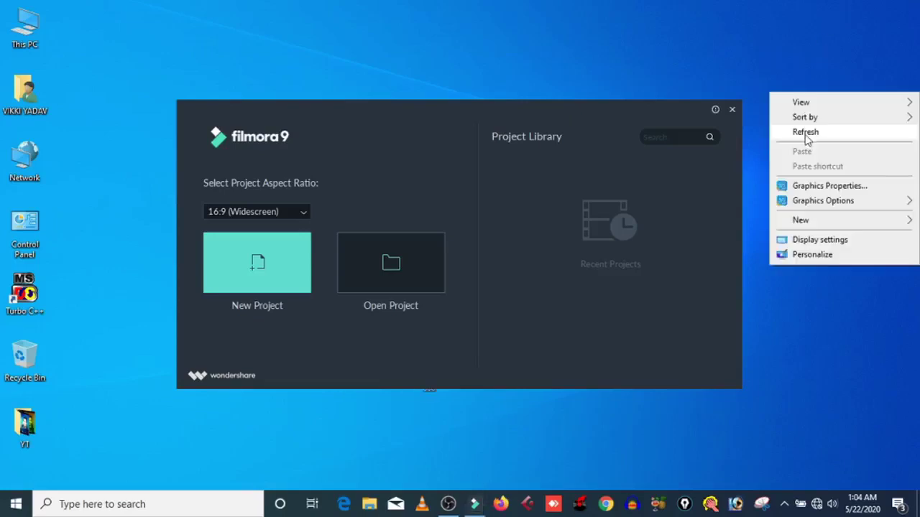
click(805, 136)
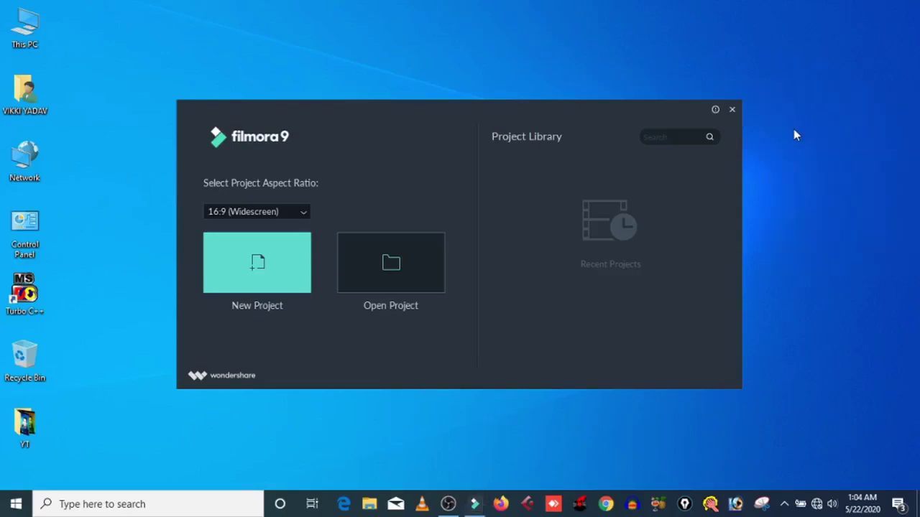
right_click(794, 134)
click(801, 169)
Start a new Filmora9 project, dismiss the offline warning, and check the desktop video file.
click(279, 269)
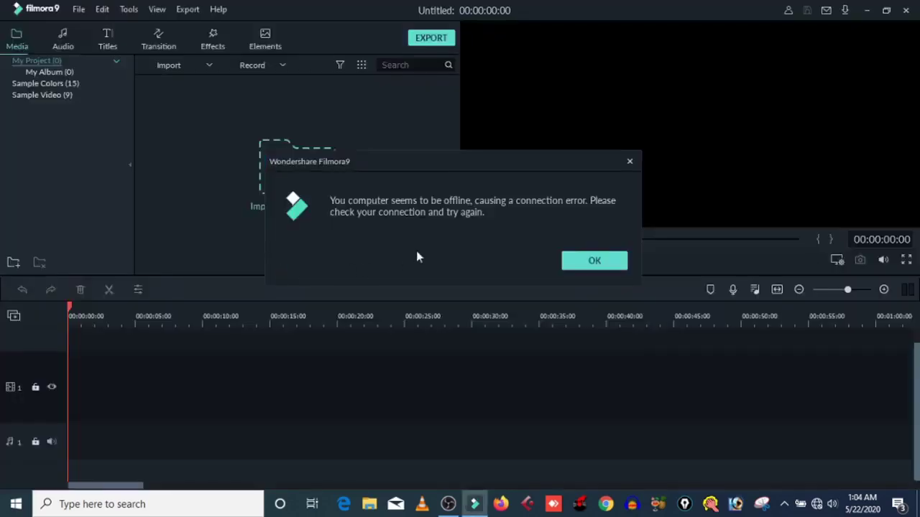
click(580, 261)
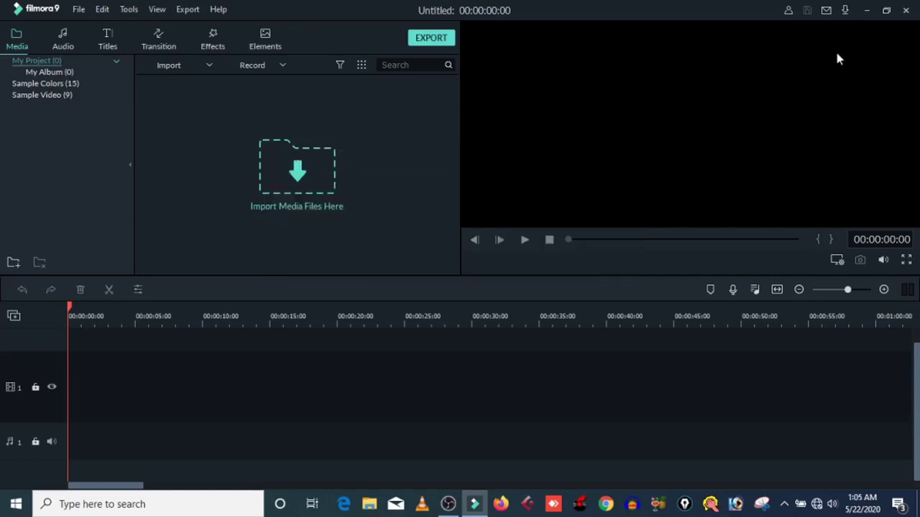
click(869, 10)
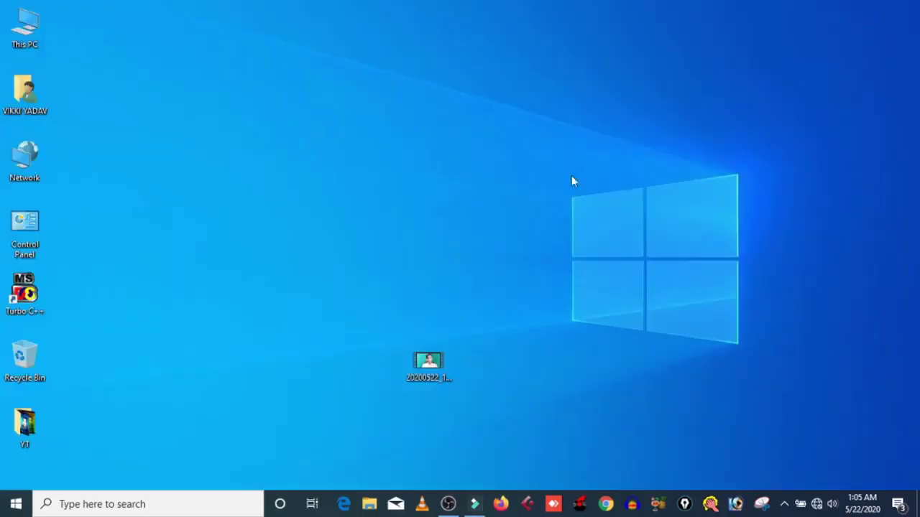
click(435, 370)
drag(471, 373, 601, 416)
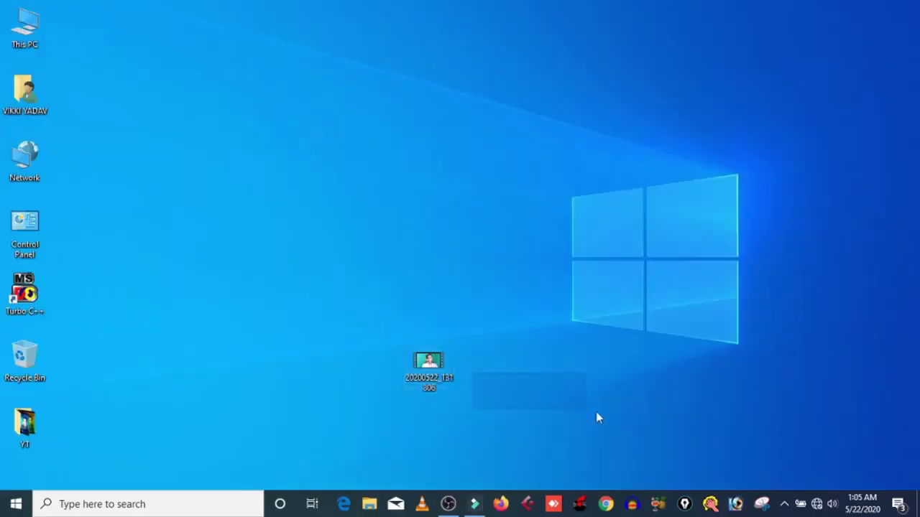
click(474, 504)
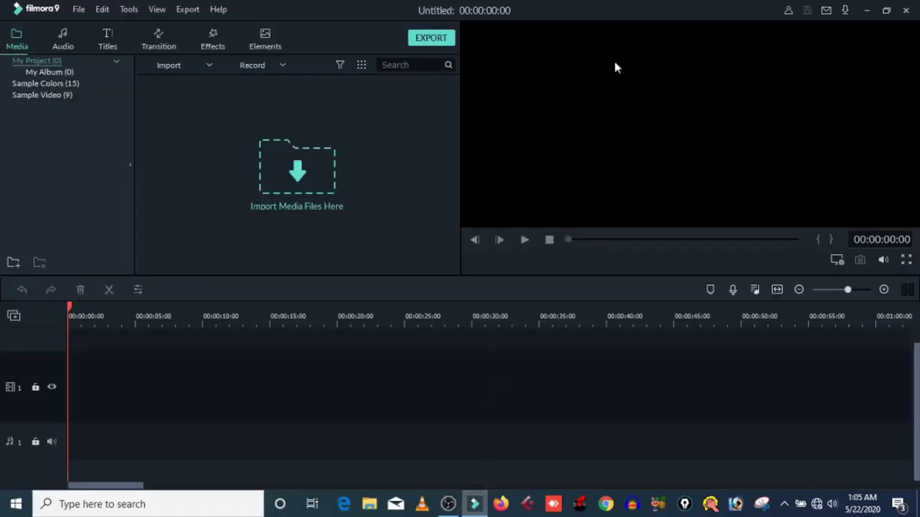
Import the Desktop video 20200522_131806 into the project's media library.
click(297, 174)
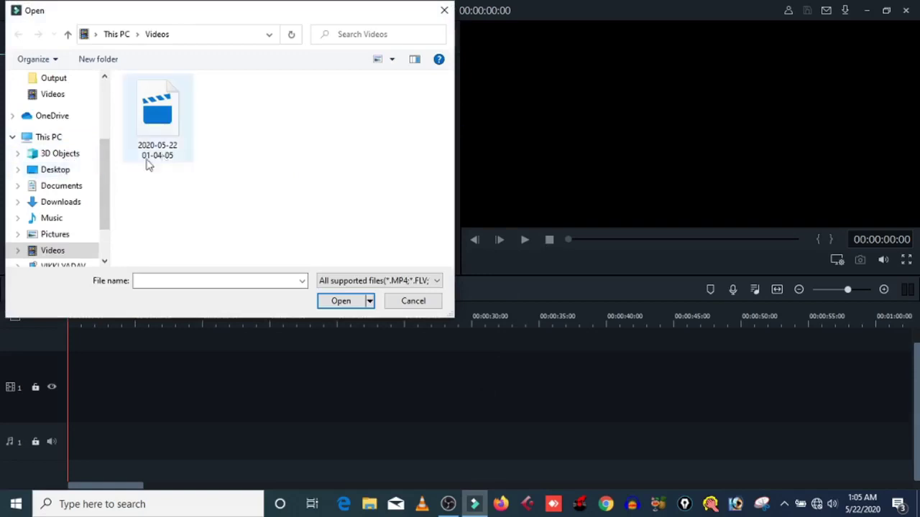
click(56, 170)
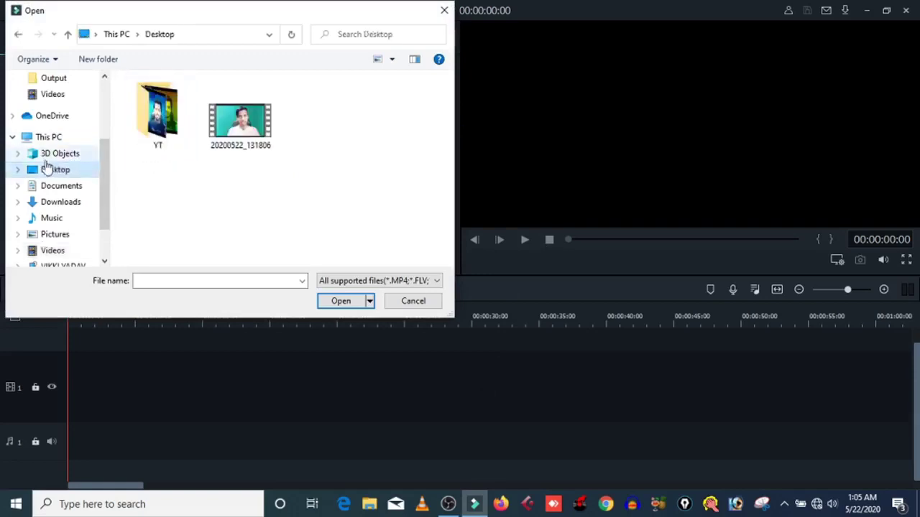
click(245, 142)
click(339, 301)
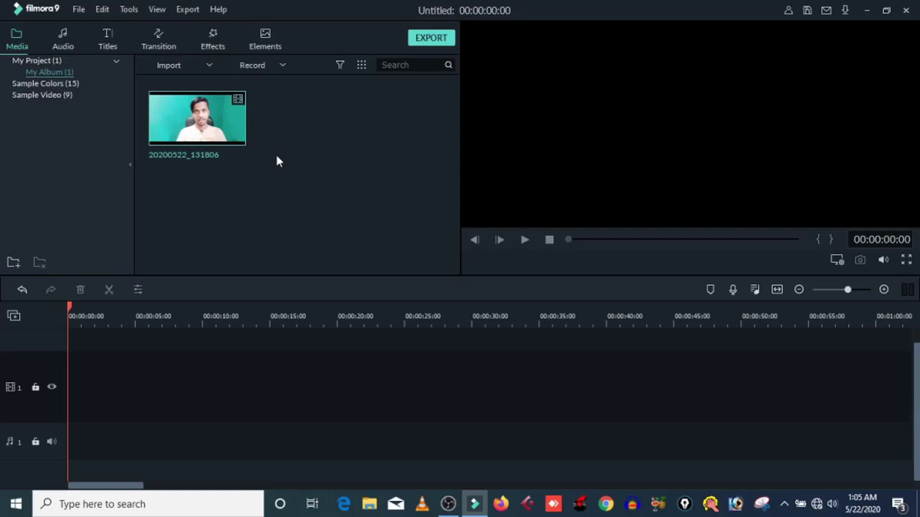
Insert 20200522_131806 onto the timeline, keep the project settings, and rewind the preview.
right_click(162, 130)
click(312, 117)
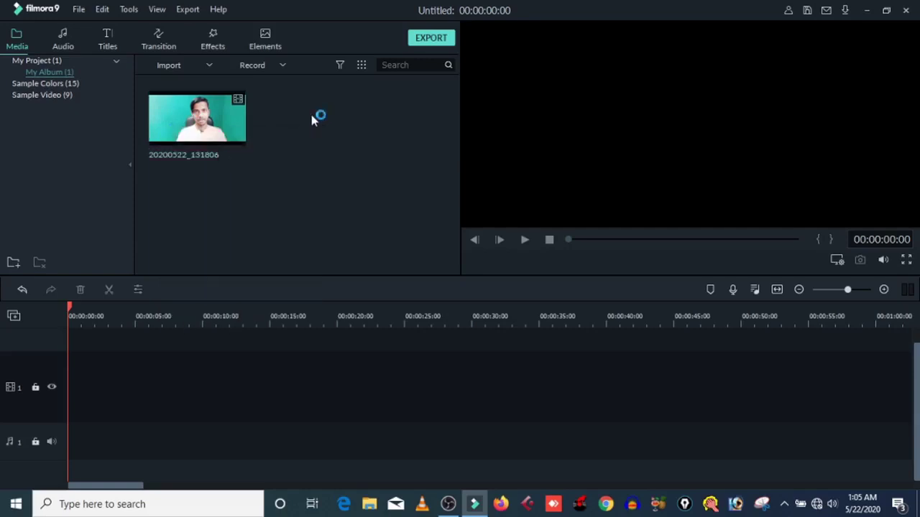
right_click(160, 124)
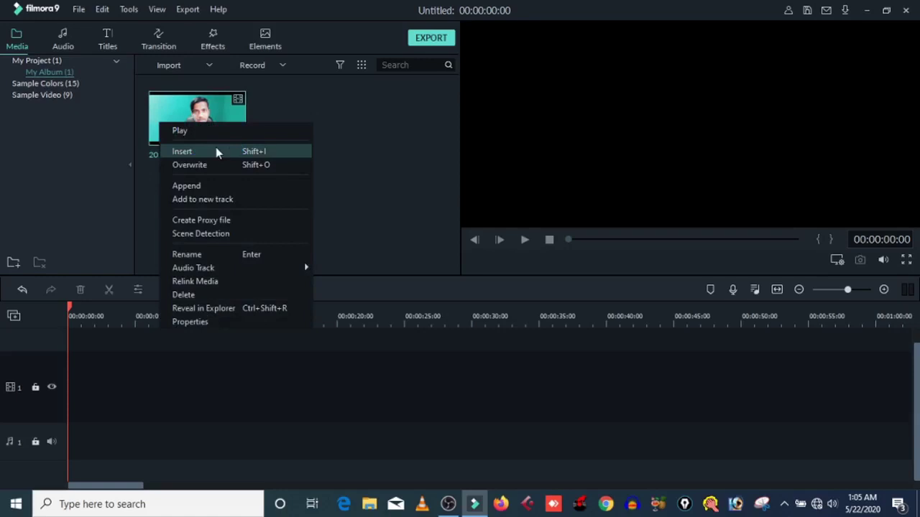
click(217, 153)
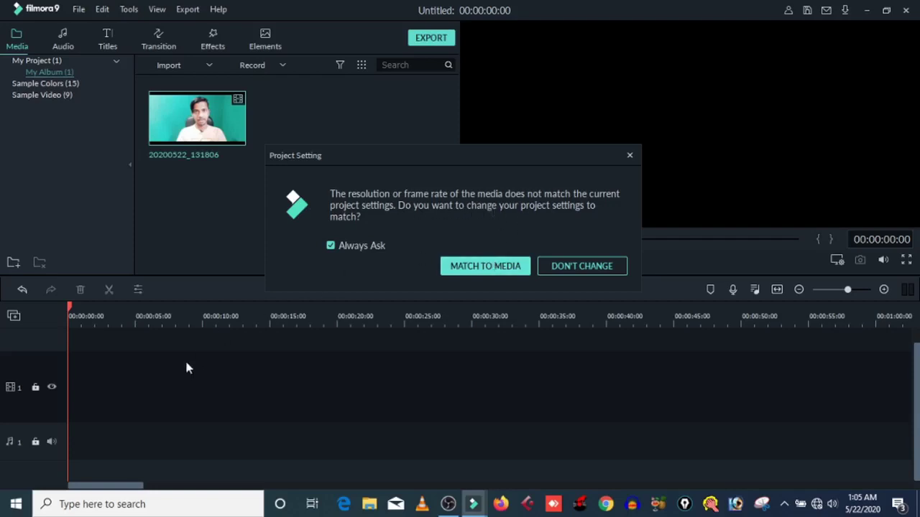
click(589, 267)
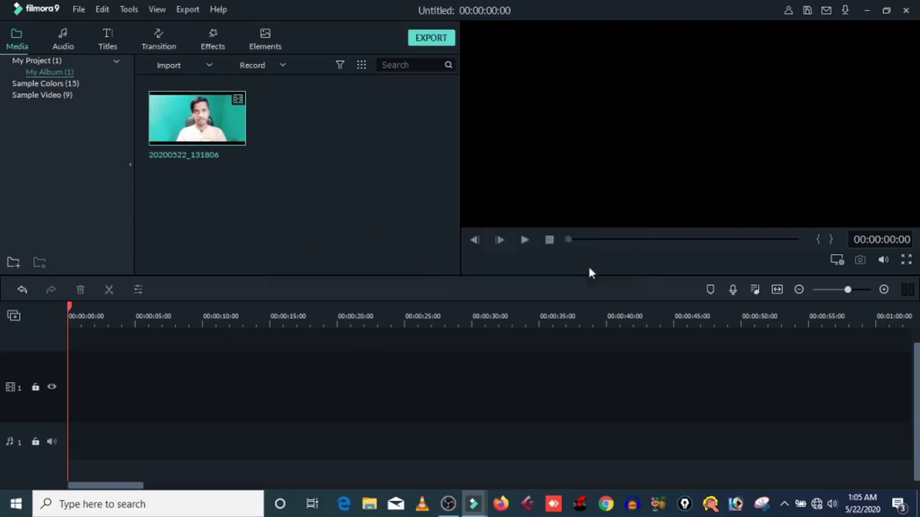
drag(191, 153, 177, 353)
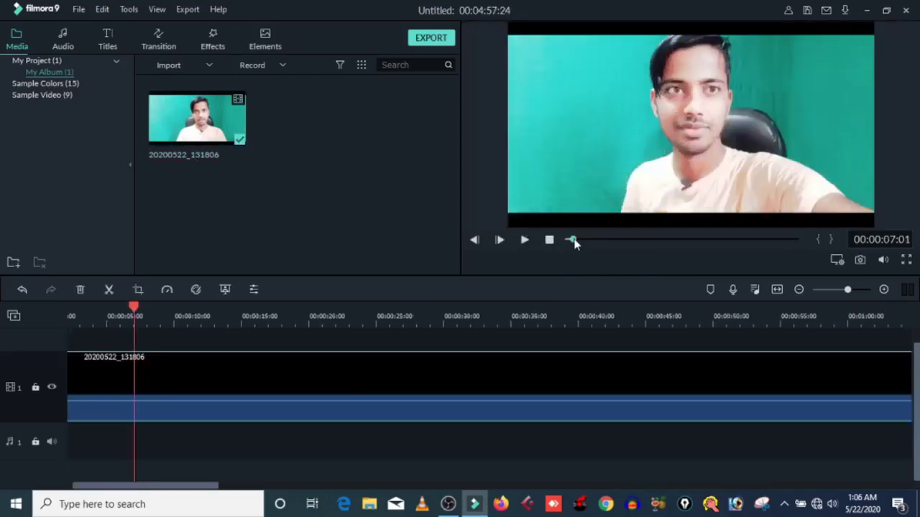
drag(578, 247, 546, 240)
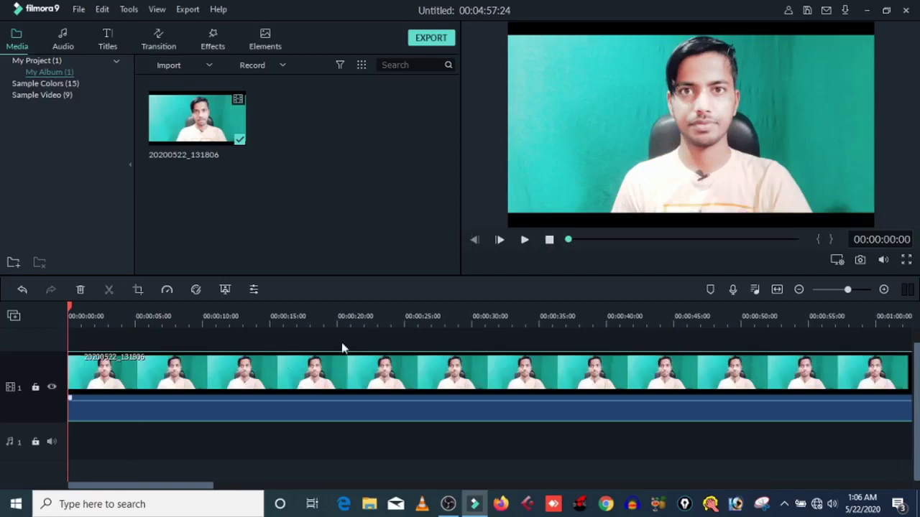
double_click(244, 369)
click(415, 258)
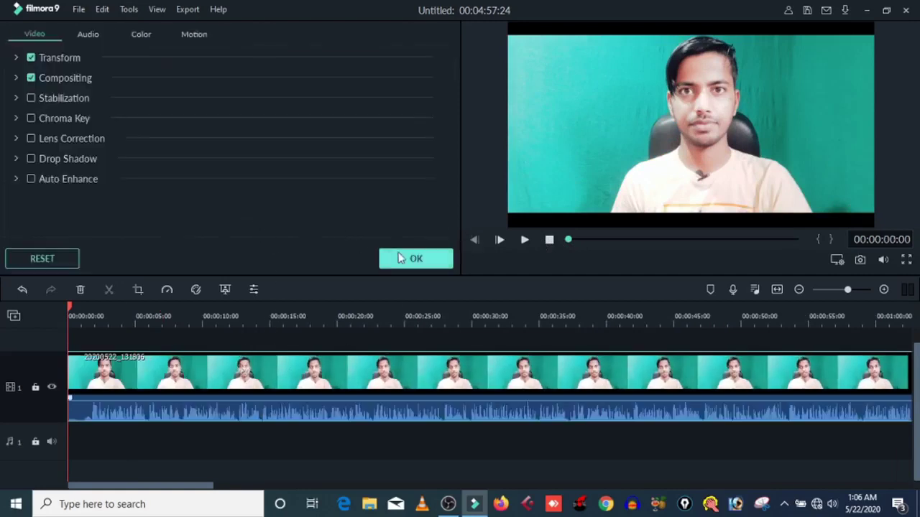
right_click(370, 393)
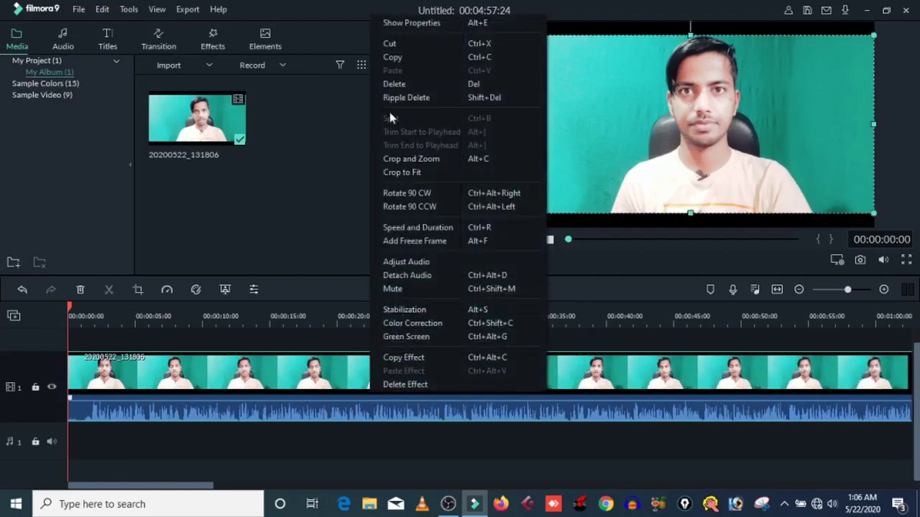
click(406, 23)
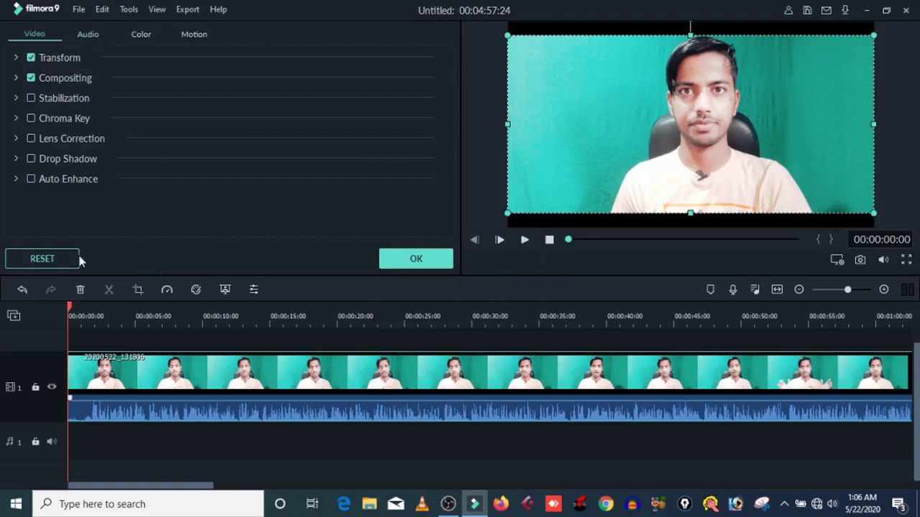
click(405, 259)
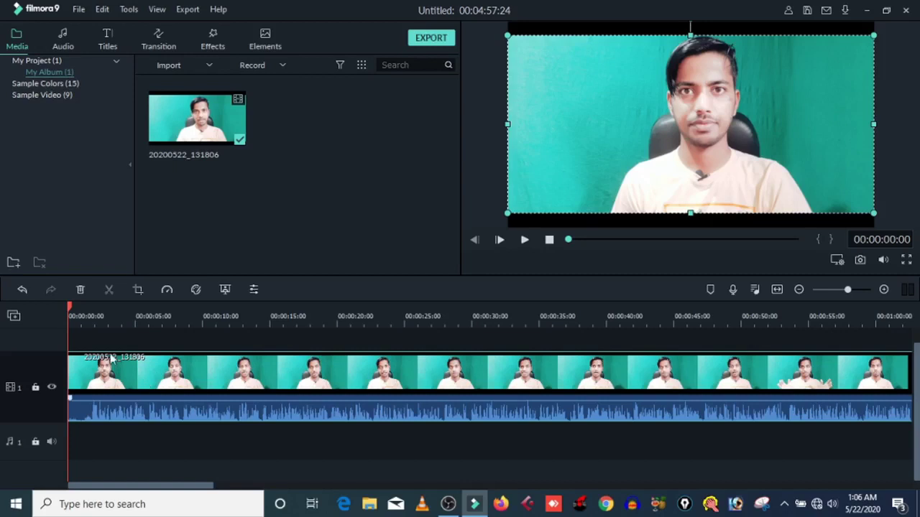
Zoom the timeline to one-second steps and park the playhead at 00:00:01:22.
scroll(194, 323, up, 1)
click(663, 309)
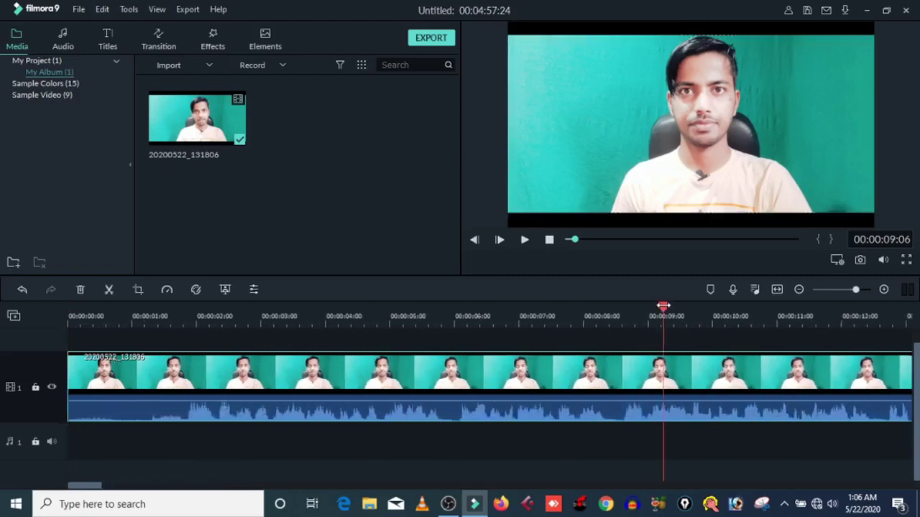
click(549, 238)
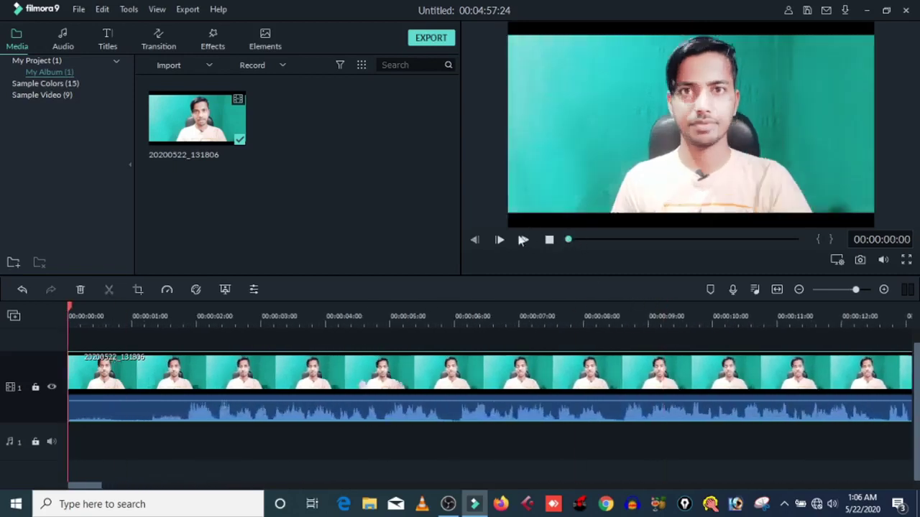
drag(68, 305, 189, 327)
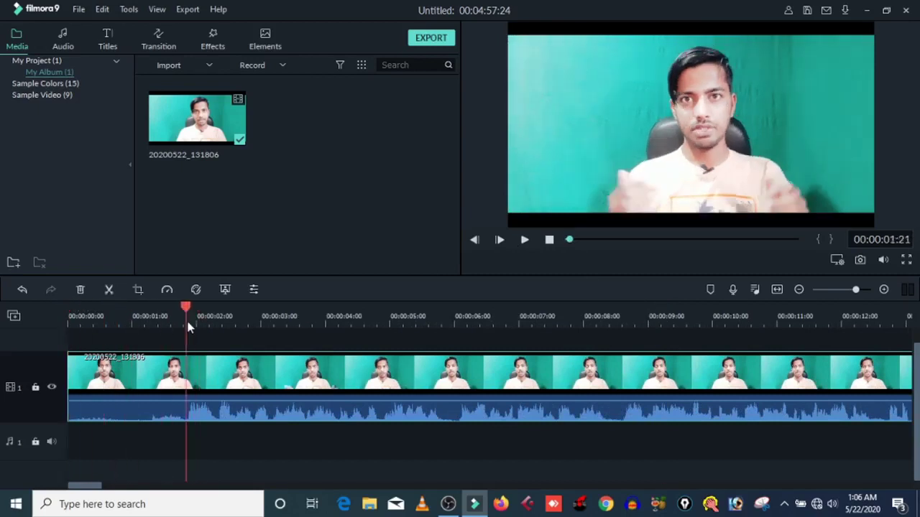
drag(188, 327, 190, 321)
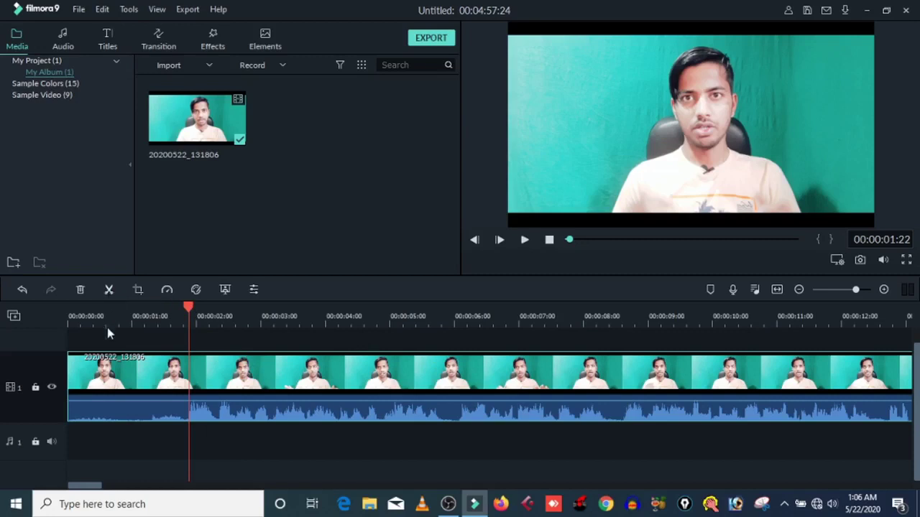
Split the clip at 00:00:01:22, then delete the opening piece and the leftover gap.
click(109, 290)
click(158, 379)
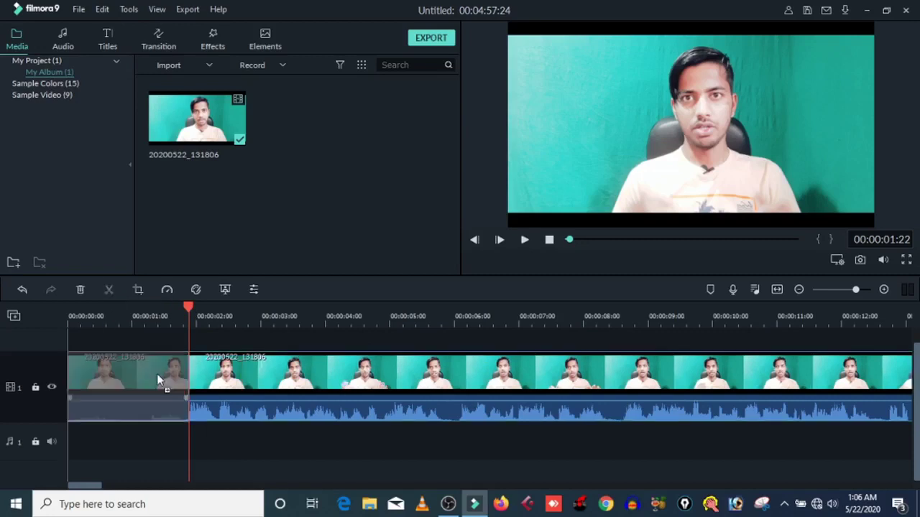
right_click(163, 380)
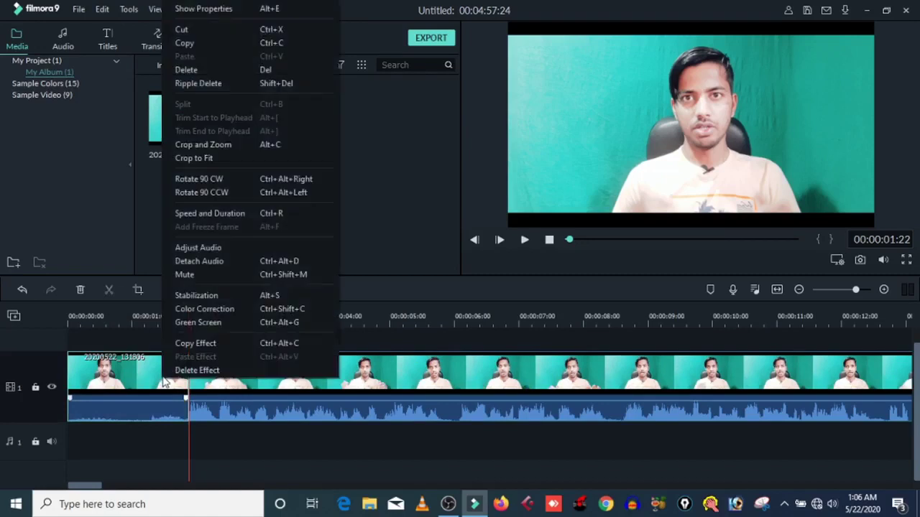
click(192, 72)
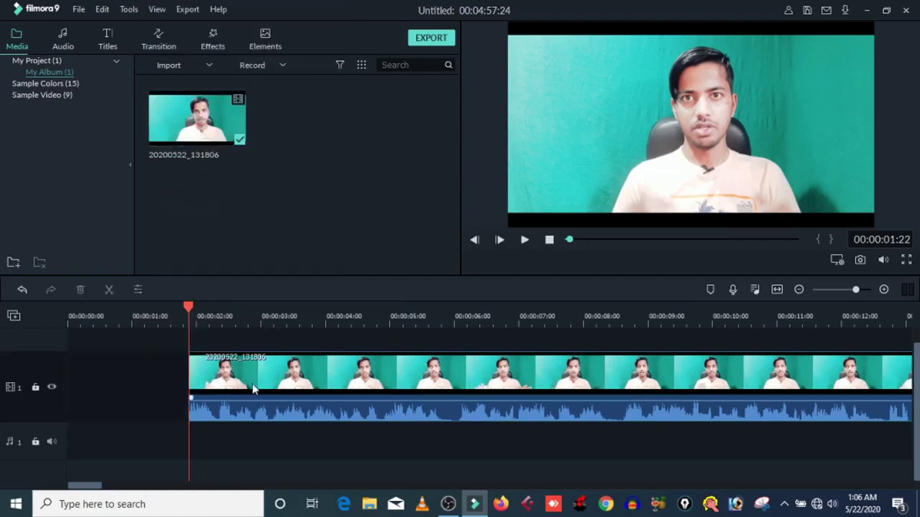
click(119, 389)
key(Delete)
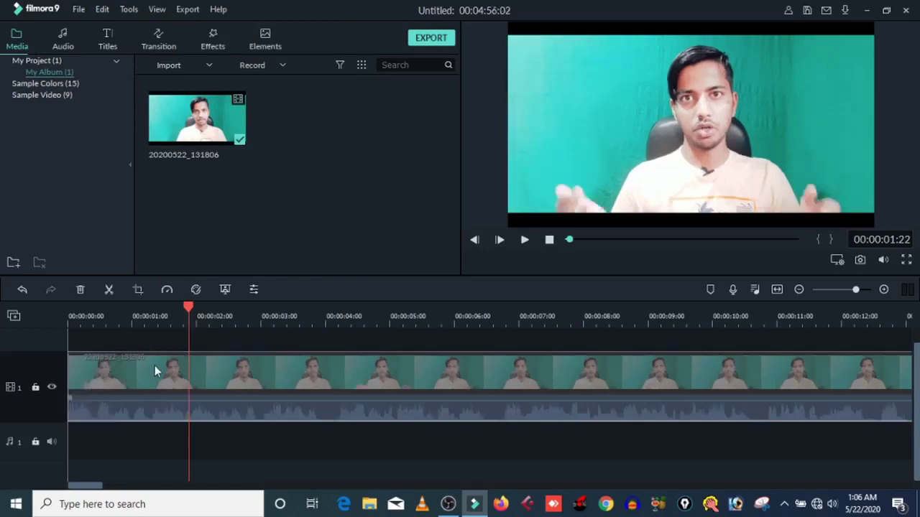
click(184, 363)
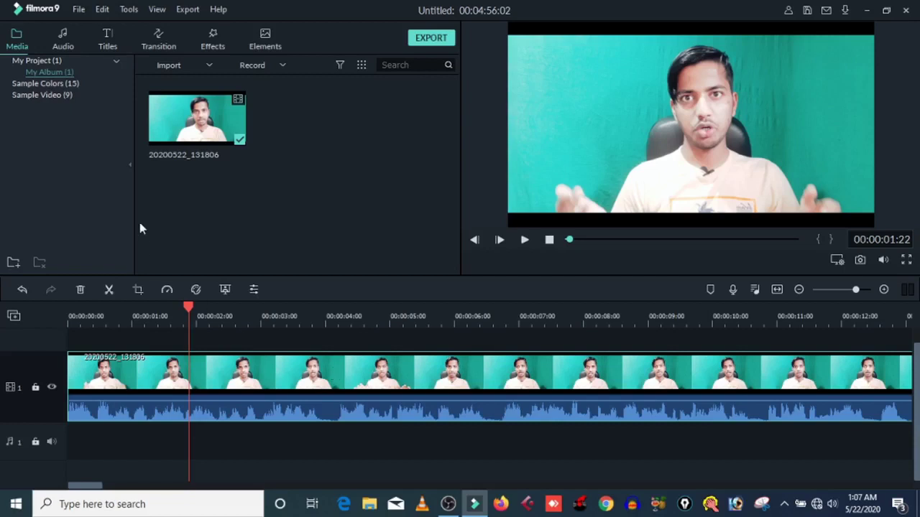
Browse the Young & Bright music category, then go back to the project media.
click(64, 42)
scroll(314, 156, down, 3)
scroll(318, 170, down, 5)
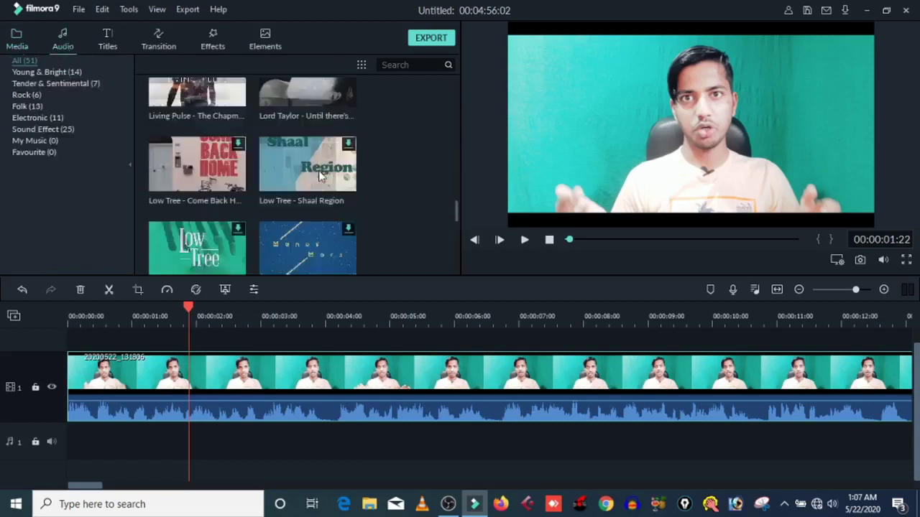
click(65, 73)
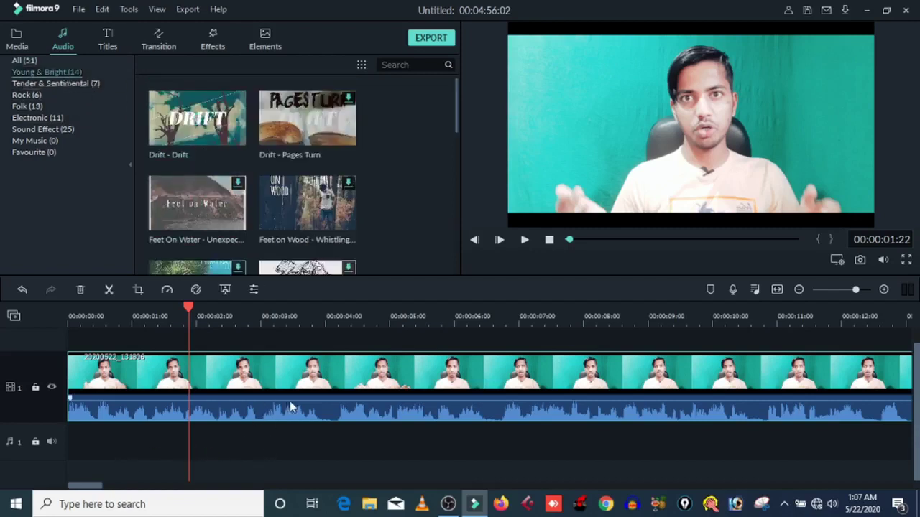
click(17, 42)
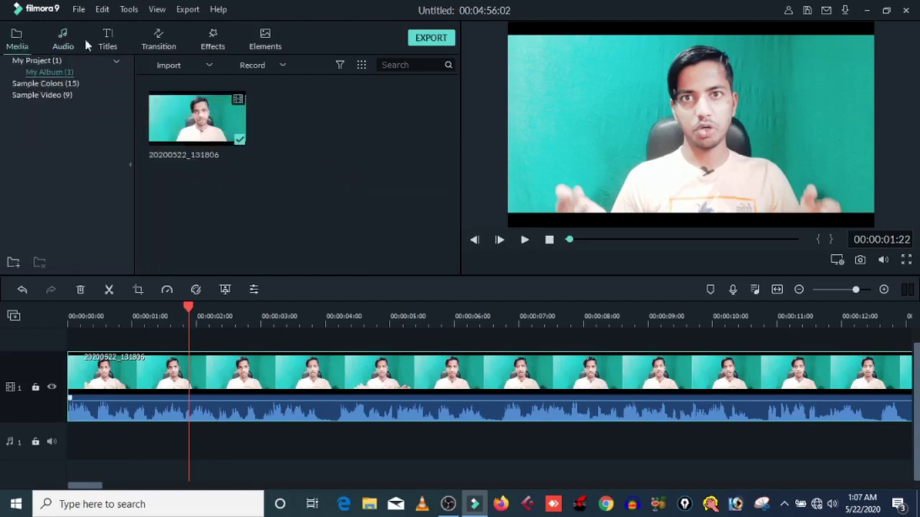
Place the Lower Third 7 title above the video at 00:00 and scrub to preview it.
click(113, 46)
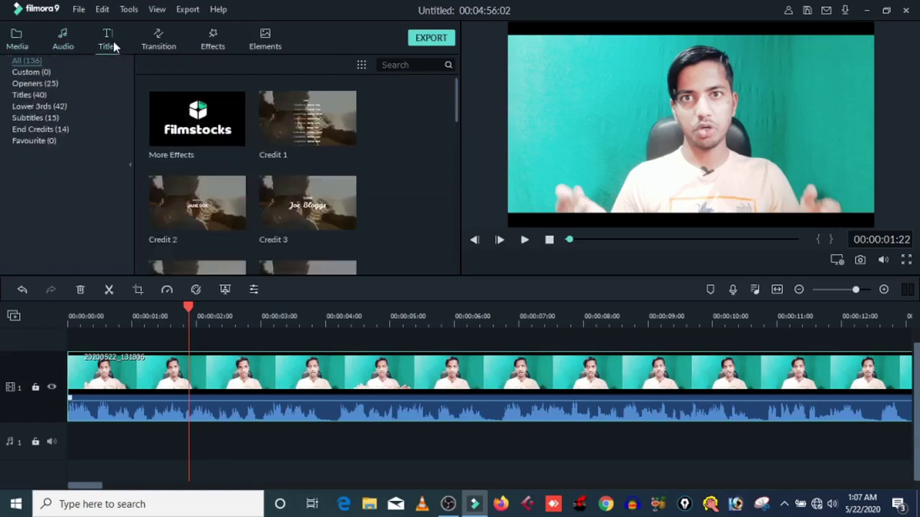
scroll(263, 185, down, 5)
scroll(266, 186, down, 4)
scroll(265, 182, down, 4)
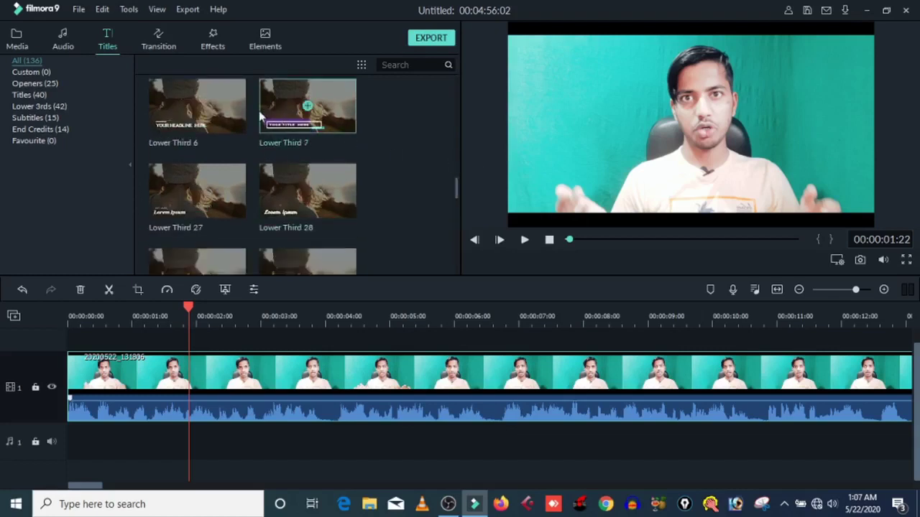
drag(270, 109, 168, 304)
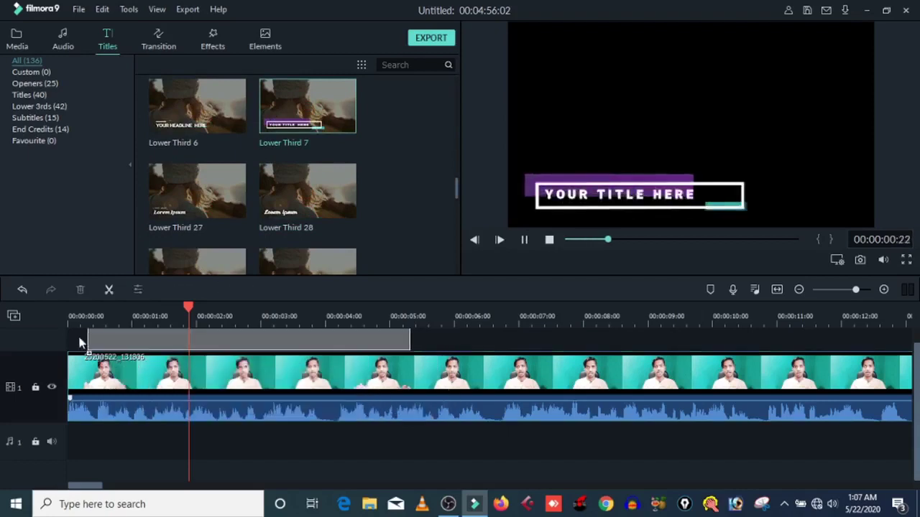
drag(127, 357, 61, 345)
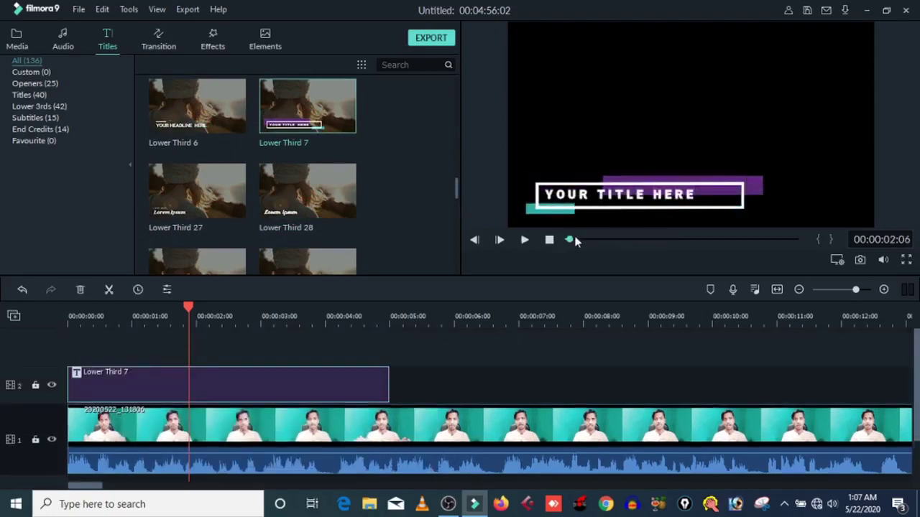
click(573, 240)
drag(575, 240, 568, 240)
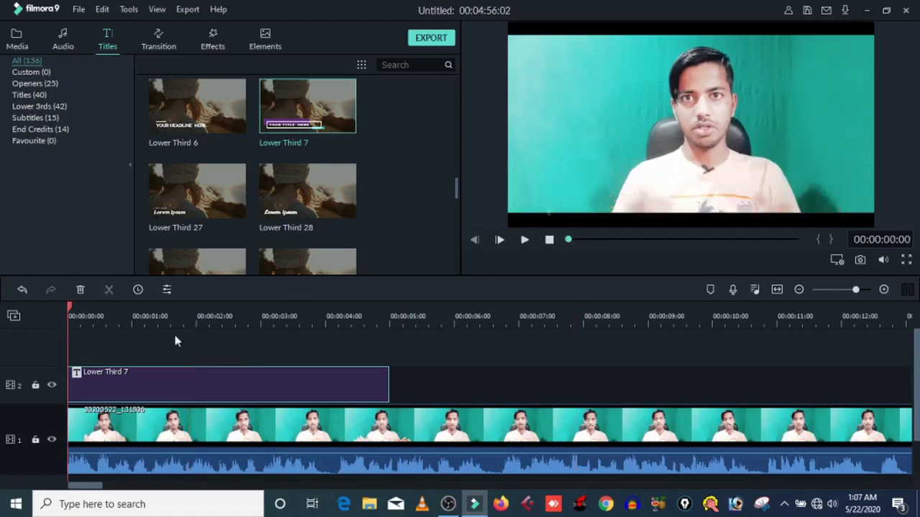
drag(77, 310, 104, 310)
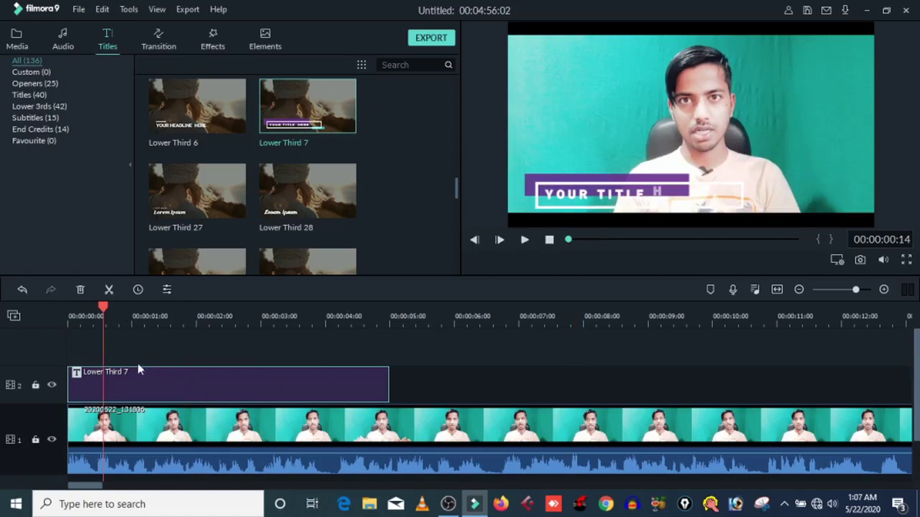
Replace the Lower Third 7 placeholder YOUR TITLE HERE with the presenter's name.
double_click(225, 386)
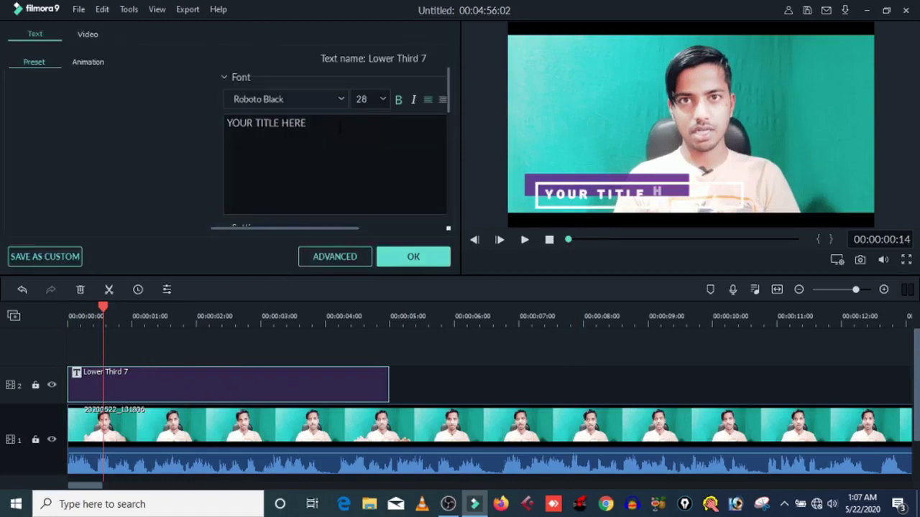
key(BackSpace)
key(BackSpace)
key(BackSpace)
key(BackSpace)
key(BackSpace)
key(BackSpace)
key(BackSpace)
key(BackSpace)
key(BackSpace)
key(BackSpace)
key(BackSpace)
key(BackSpace)
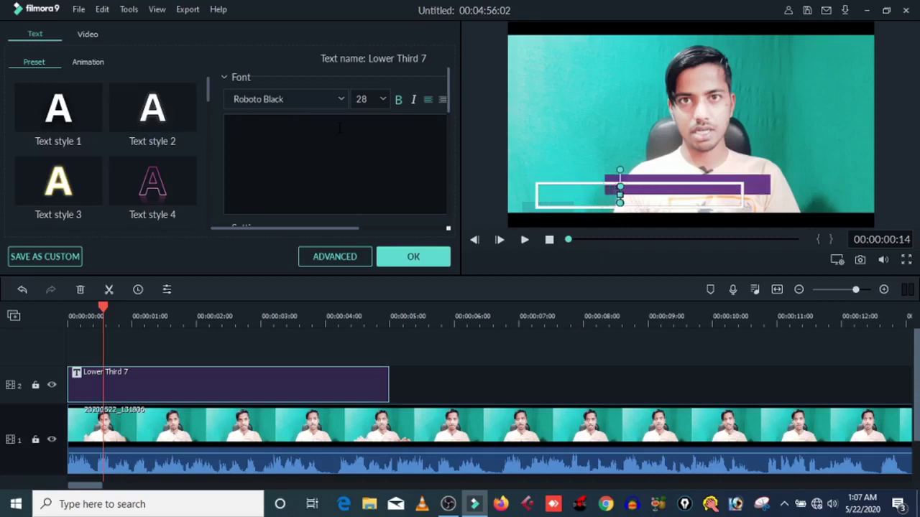
text(vik)
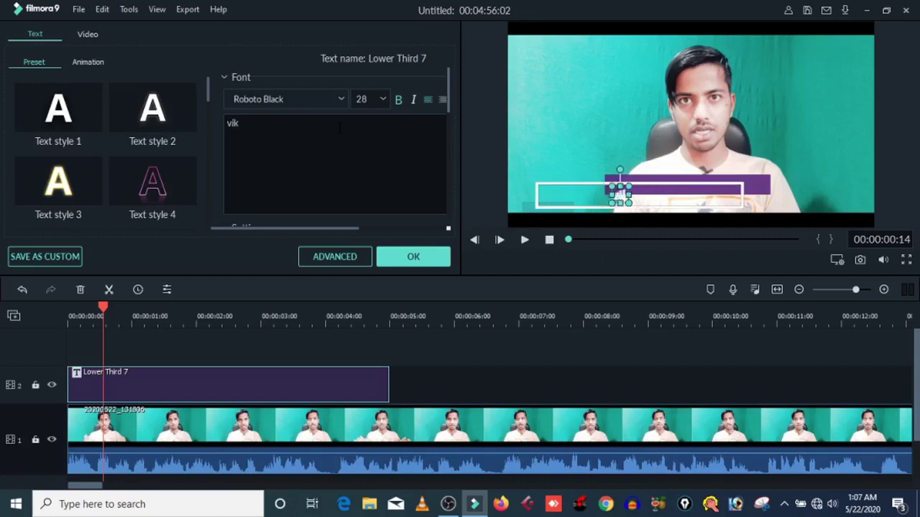
text(ki yadav)
Confirm the presenter's name in the title and browse the Transition library.
click(415, 256)
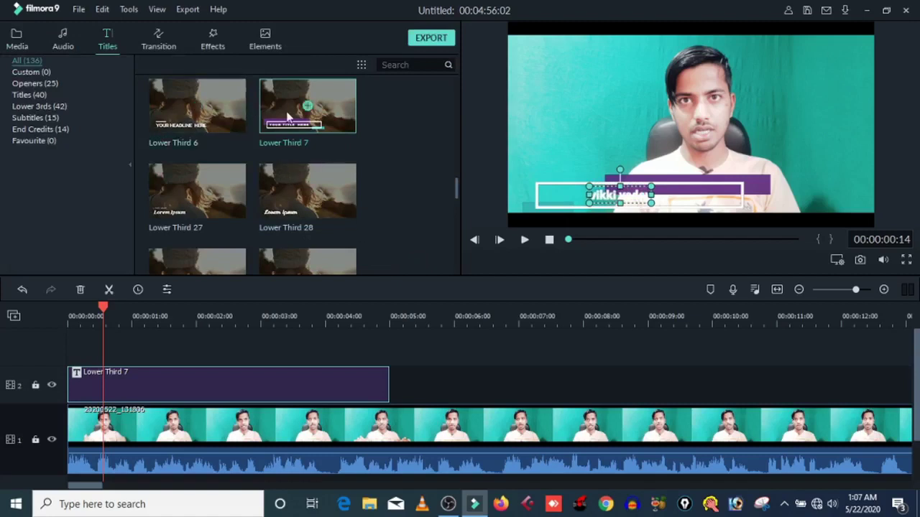
click(158, 40)
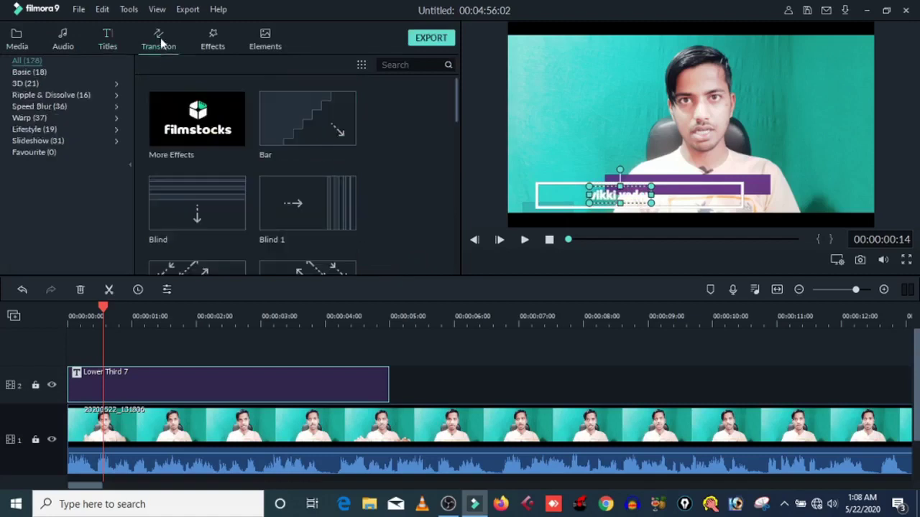
scroll(320, 163, down, 3)
scroll(320, 163, down, 3)
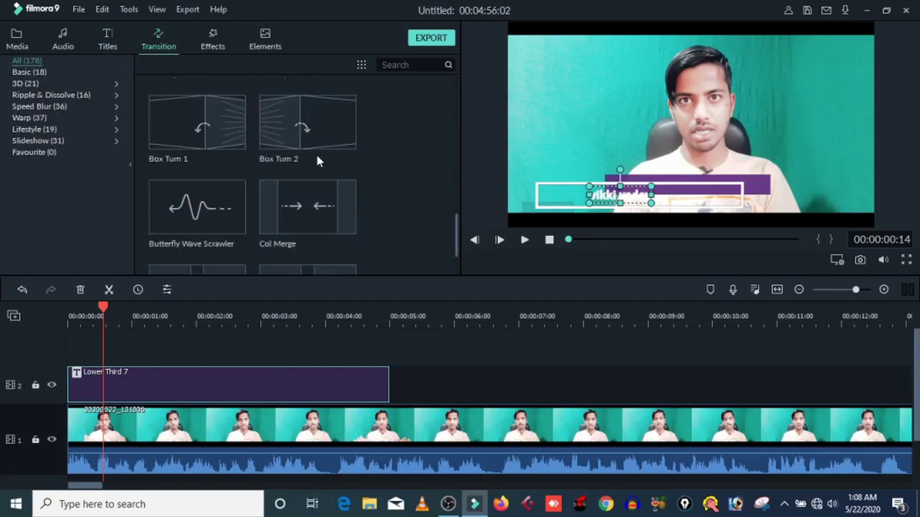
Split the video clip at about 00:00:01:23.
mouse_move(105, 318)
mouse_down()
mouse_move(180, 336)
mouse_move(191, 400)
mouse_up()
click(232, 441)
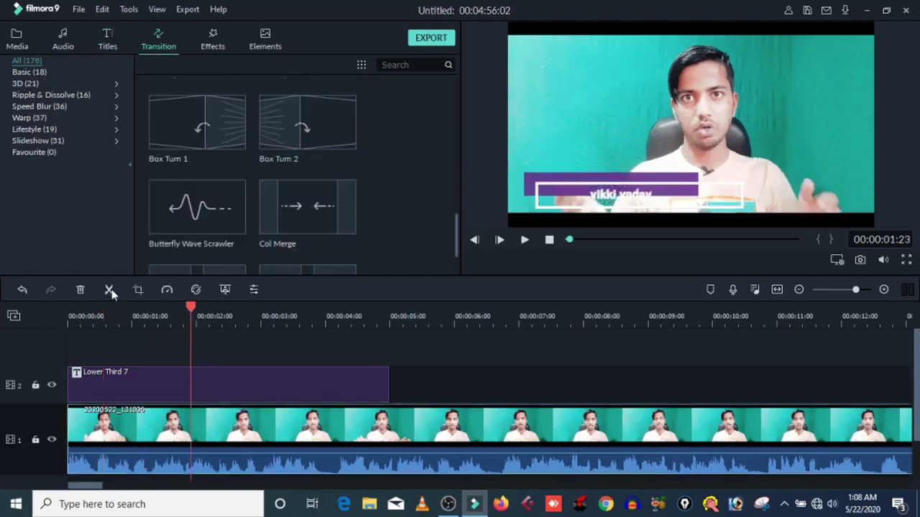
click(191, 438)
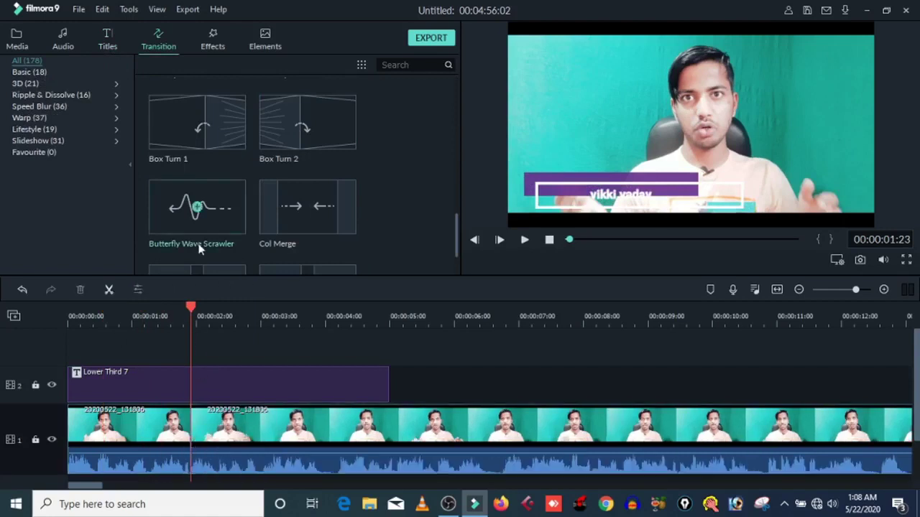
Place Box Turn 1 at the split point and preview it under the name title.
drag(166, 153, 180, 443)
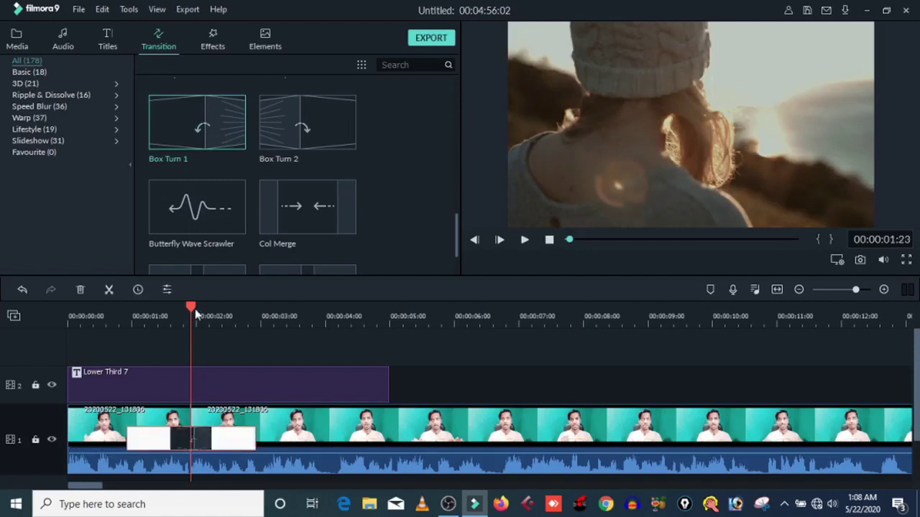
drag(192, 309, 103, 310)
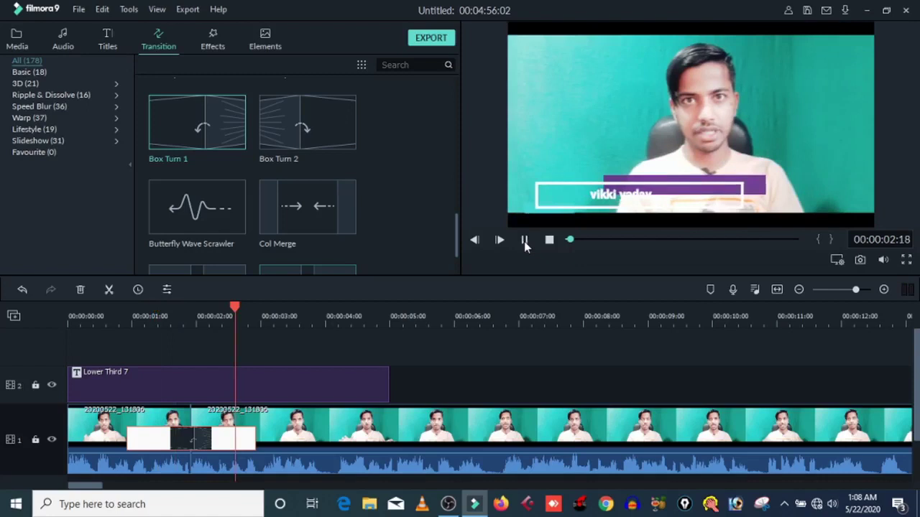
scroll(400, 184, down, 3)
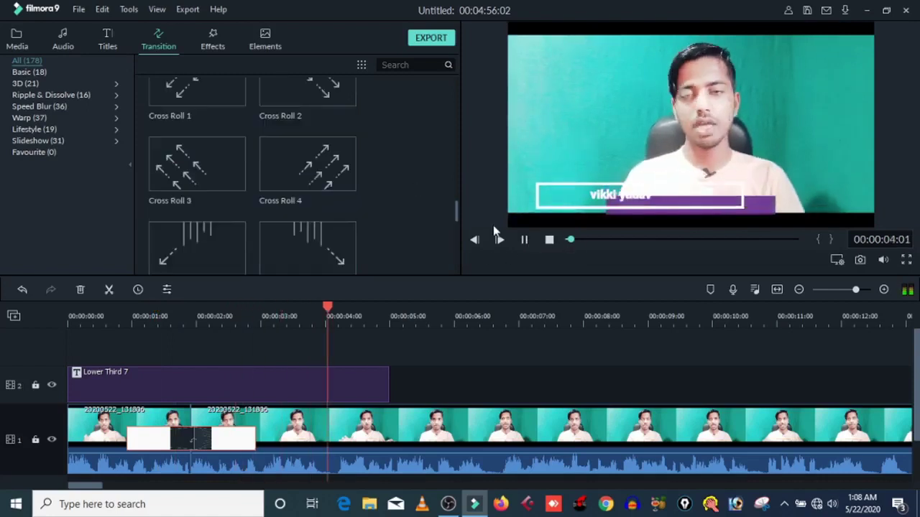
click(524, 239)
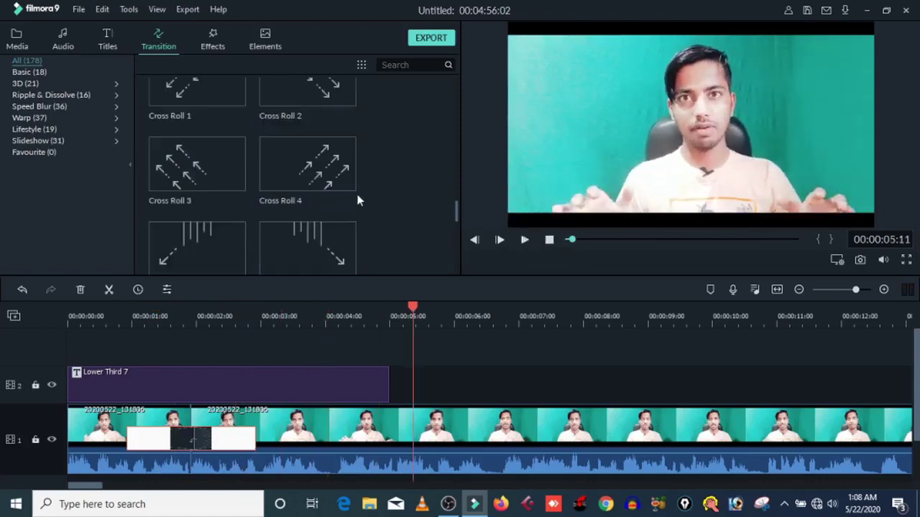
Scroll through the timeline and preview the Aegean filter in the Filters library.
scroll(367, 151, down, 2)
scroll(372, 128, down, 5)
scroll(373, 131, down, 5)
scroll(374, 131, down, 5)
scroll(374, 130, down, 5)
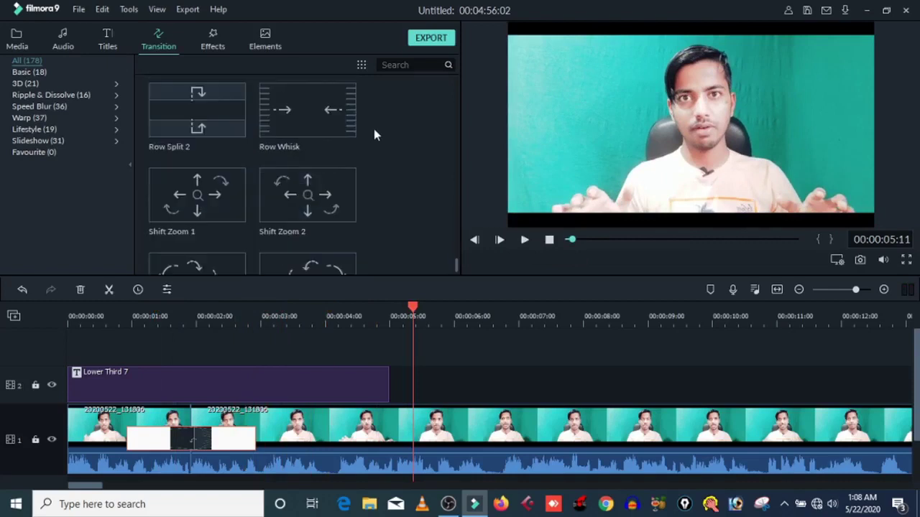
scroll(373, 130, down, 5)
scroll(373, 131, down, 5)
scroll(374, 131, down, 3)
scroll(374, 131, down, 3)
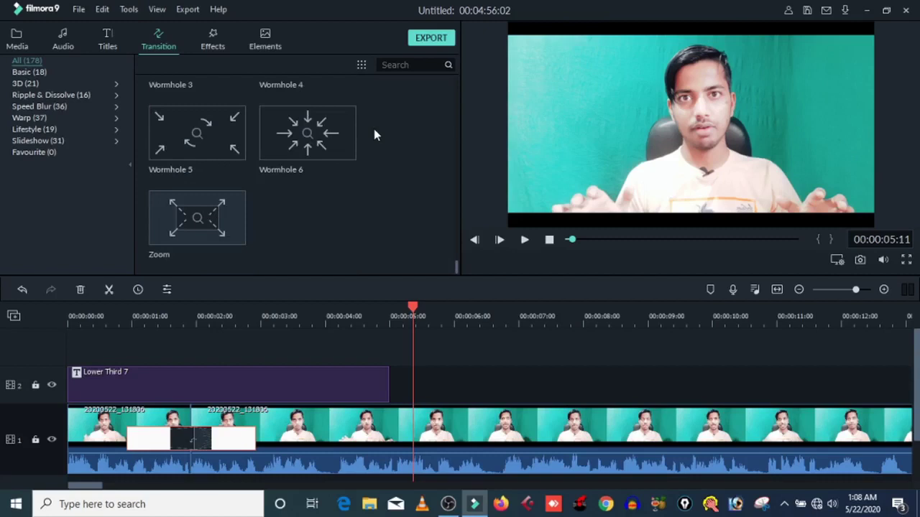
scroll(374, 131, up, 5)
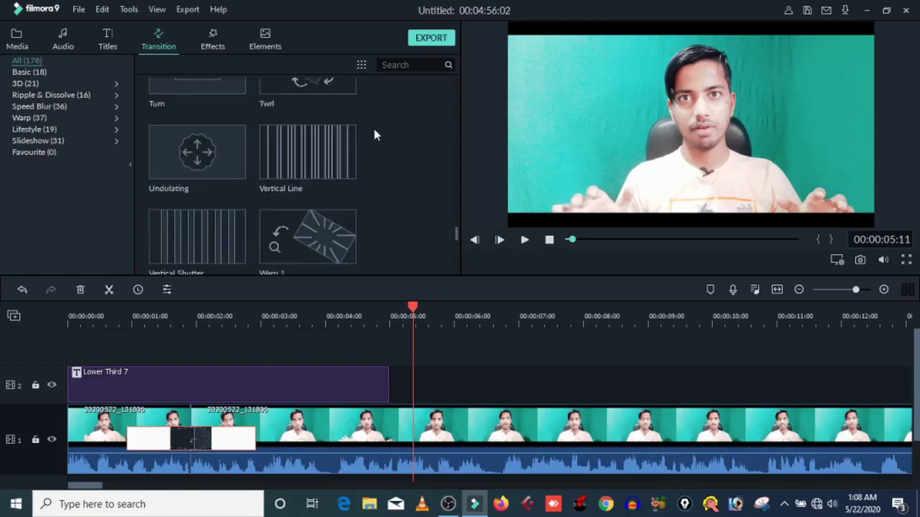
click(223, 42)
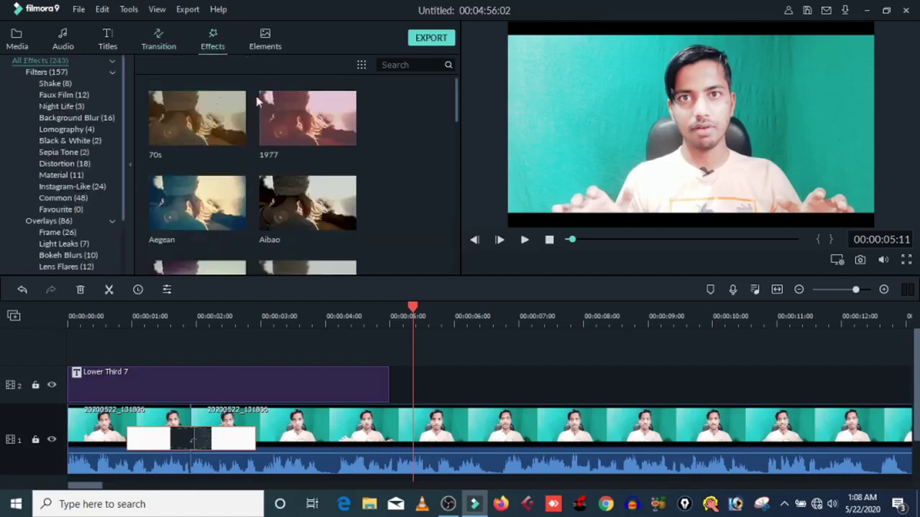
click(188, 193)
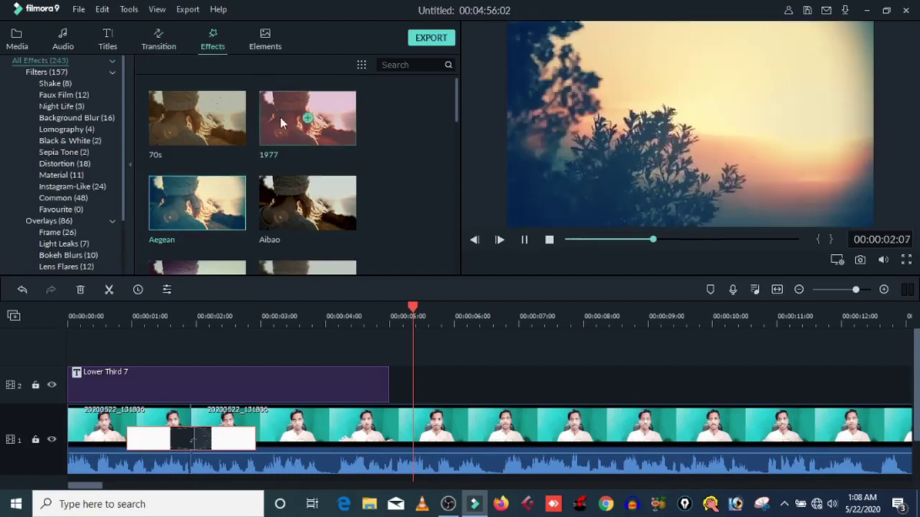
Apply the 1977 filter to the second video clip.
click(293, 131)
drag(283, 128, 227, 420)
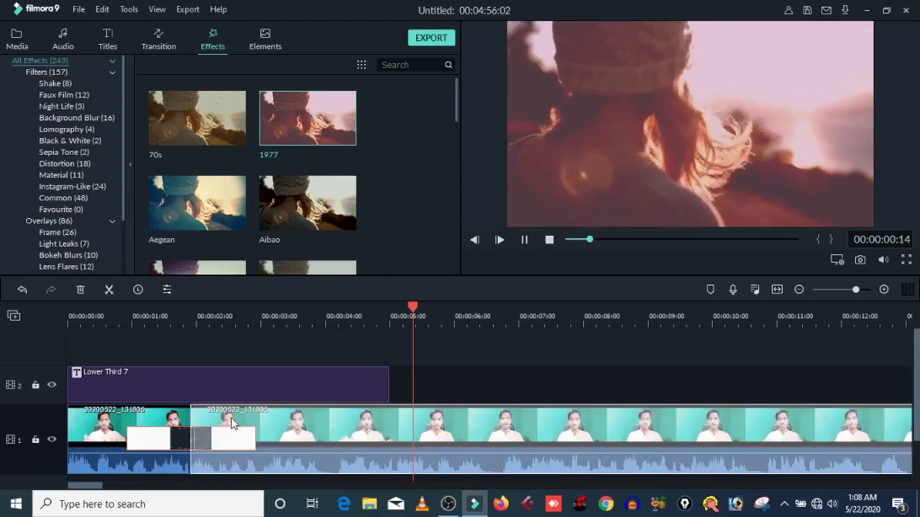
drag(228, 420, 228, 422)
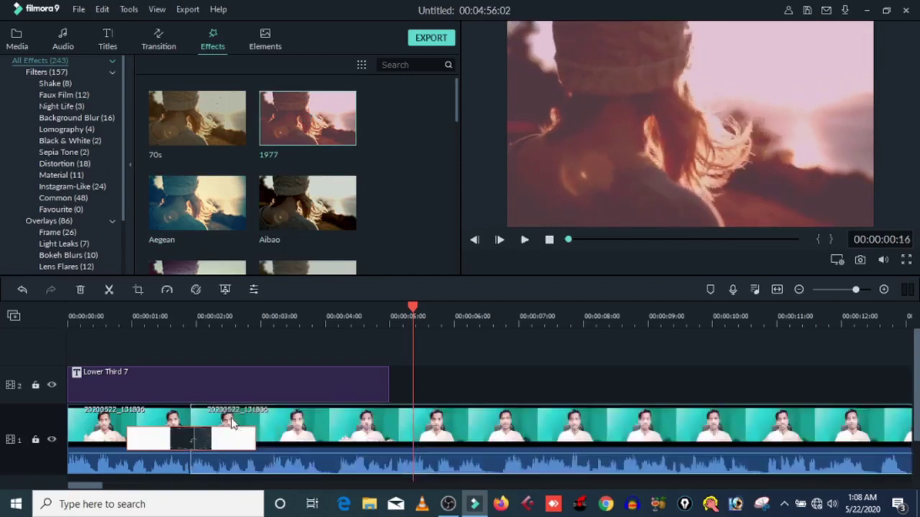
Check the clip's video settings, then drop the Bad TV Signal effect onto the clip at five seconds.
double_click(352, 425)
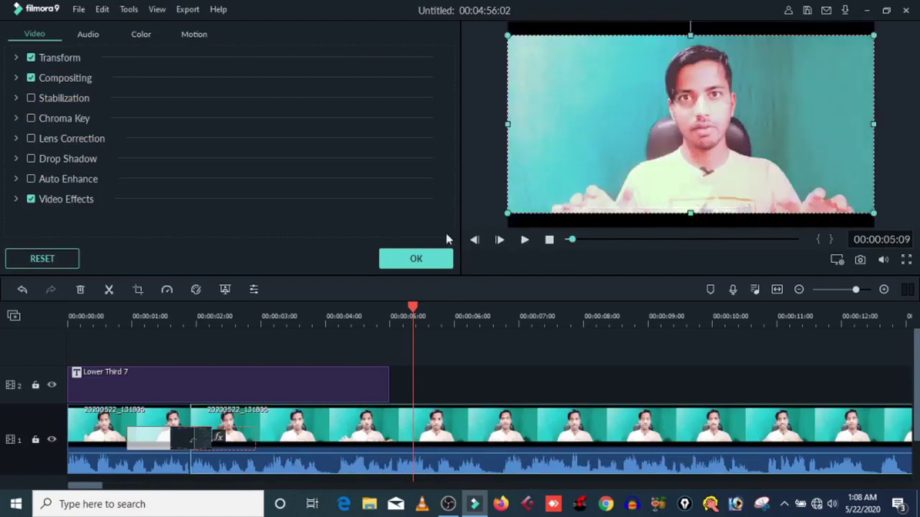
click(429, 255)
scroll(244, 186, down, 3)
scroll(244, 185, down, 3)
scroll(244, 190, up, 2)
scroll(245, 187, up, 2)
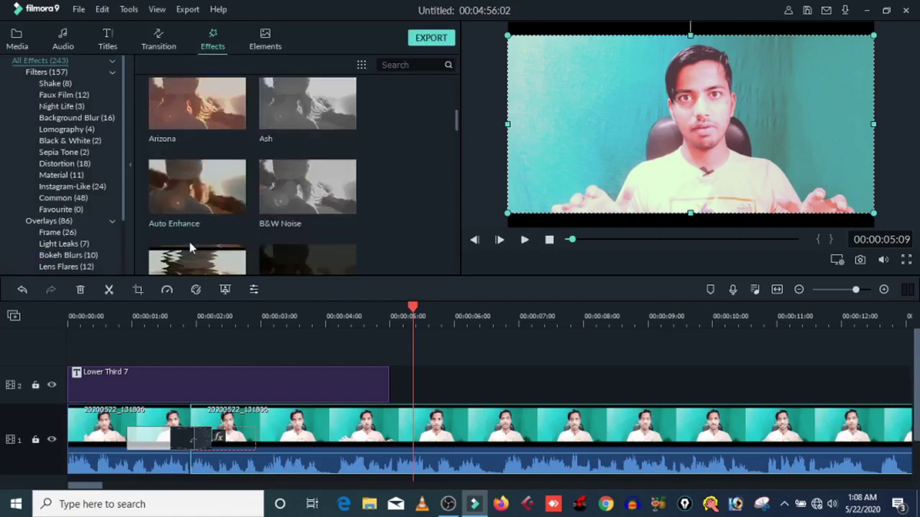
drag(183, 266, 279, 454)
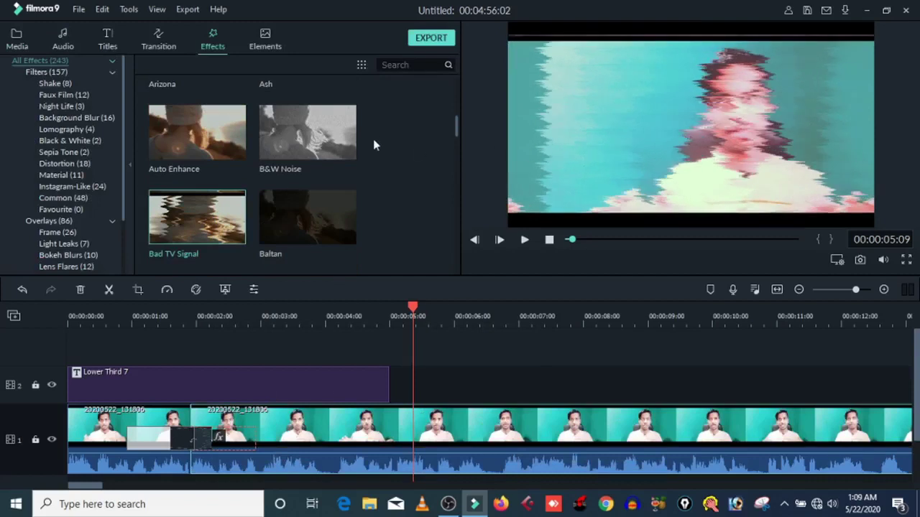
Browse the Elements library, return the playhead to 00:00:00:00, and show the Media library with 20200522_131806.
click(267, 48)
scroll(267, 77, down, 3)
scroll(277, 145, down, 3)
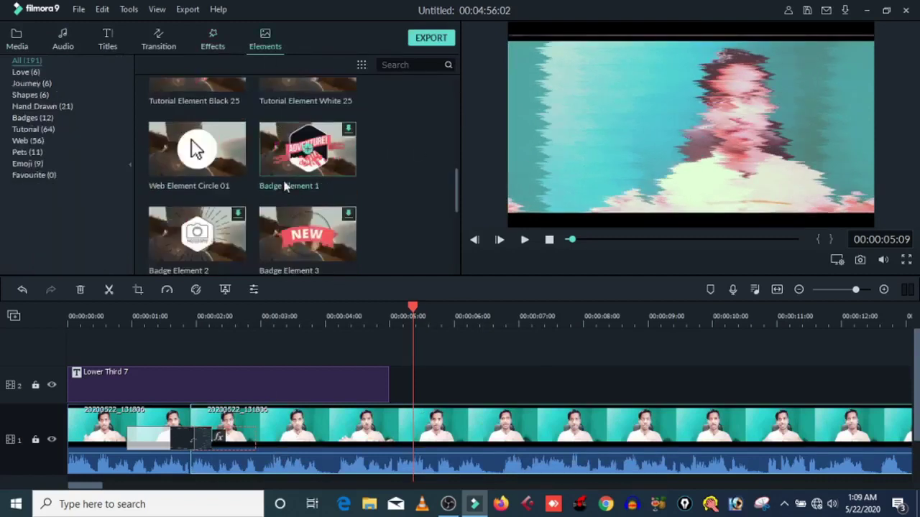
scroll(183, 167, down, 3)
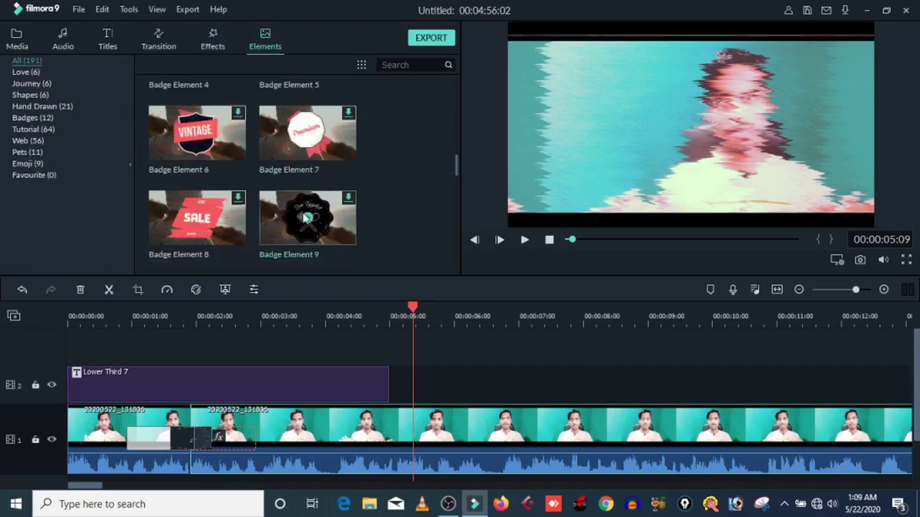
scroll(247, 222, down, 5)
scroll(247, 215, down, 5)
scroll(247, 215, down, 5)
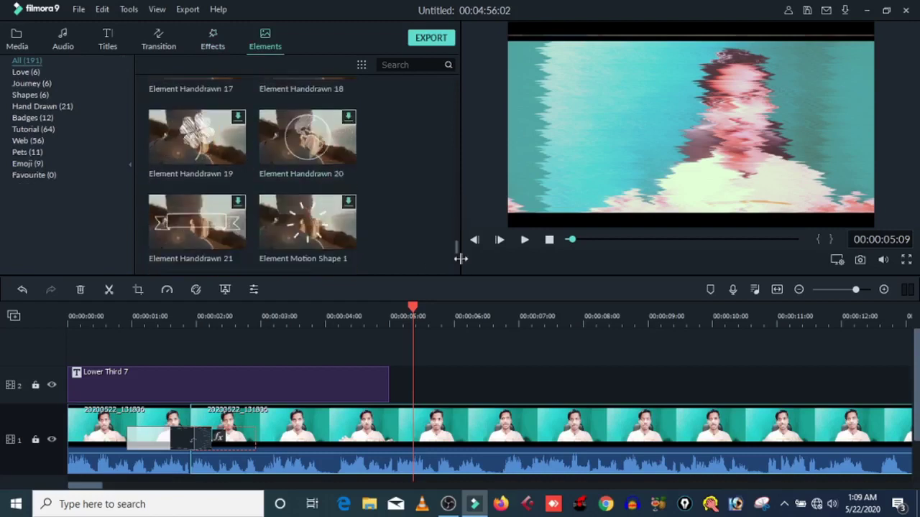
drag(571, 242, 566, 242)
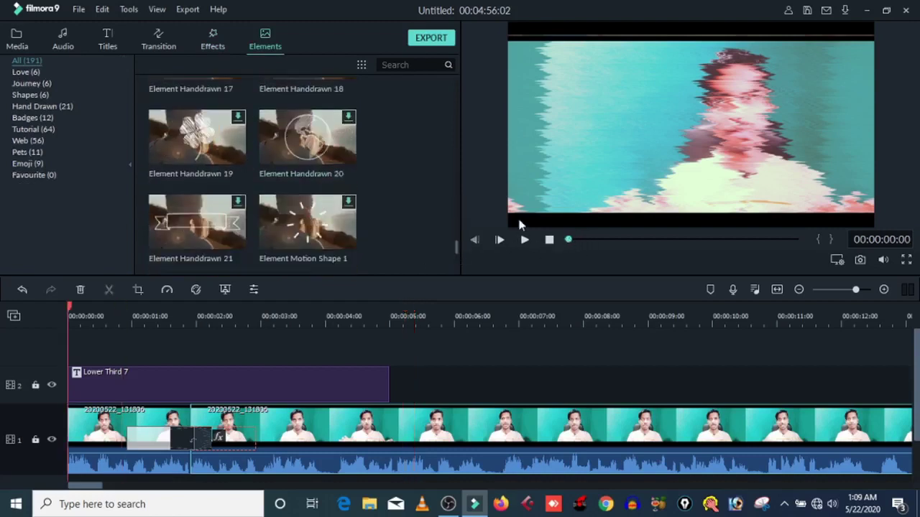
click(29, 40)
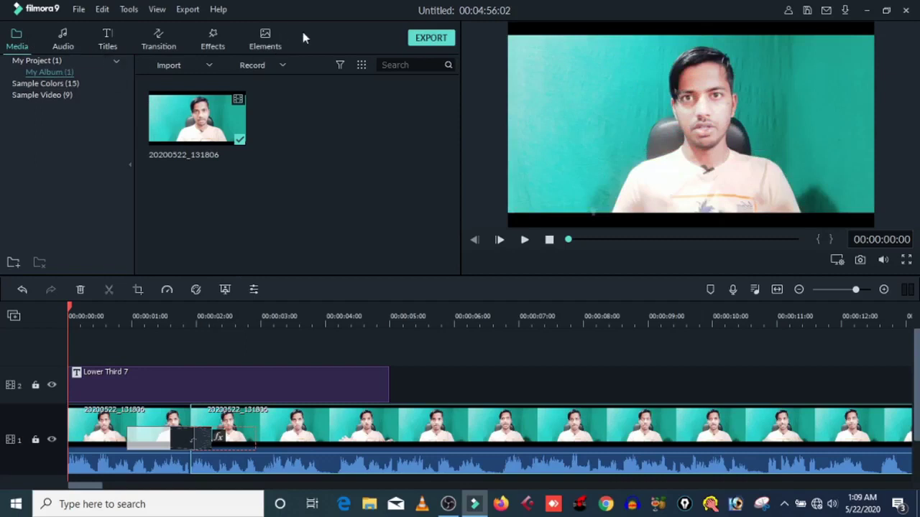
Zoom the timeline out to fit the whole 00:04:56:02 clip, preview from about 36 seconds, then stop.
scroll(176, 327, down, 1)
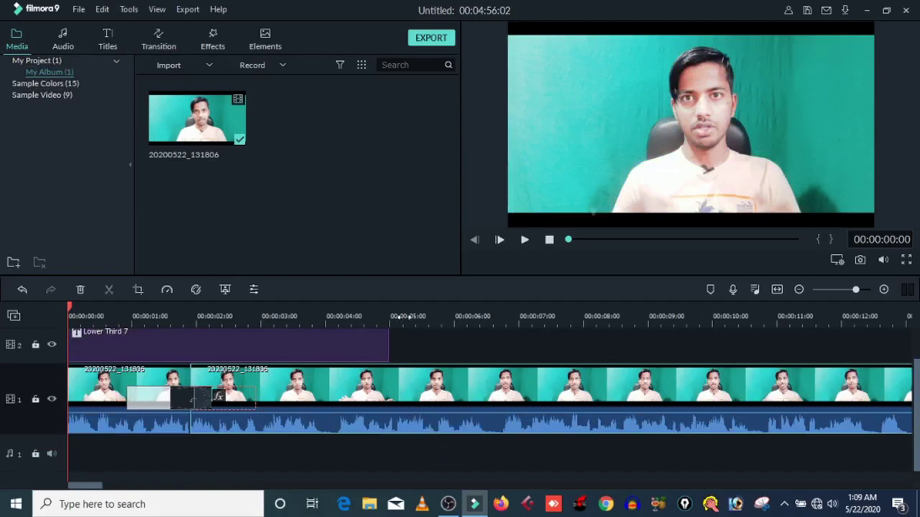
scroll(338, 333, down, 5)
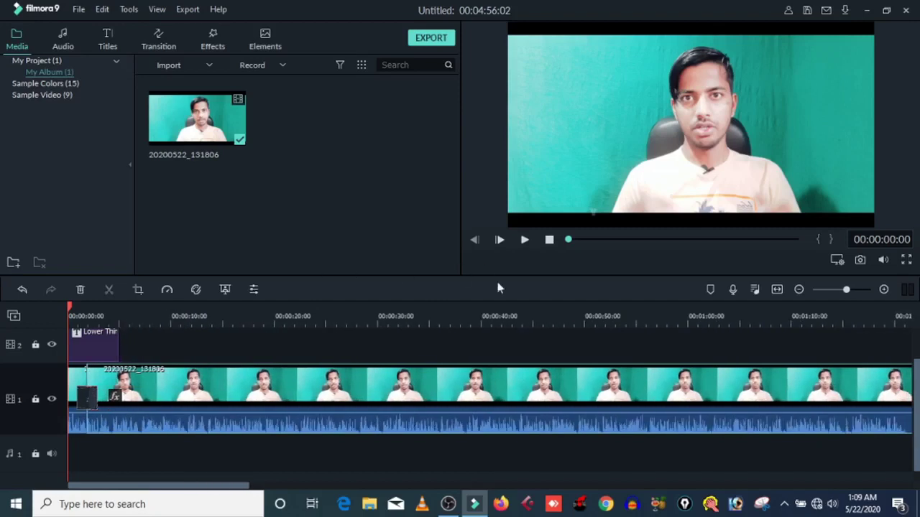
scroll(529, 322, down, 2)
click(386, 318)
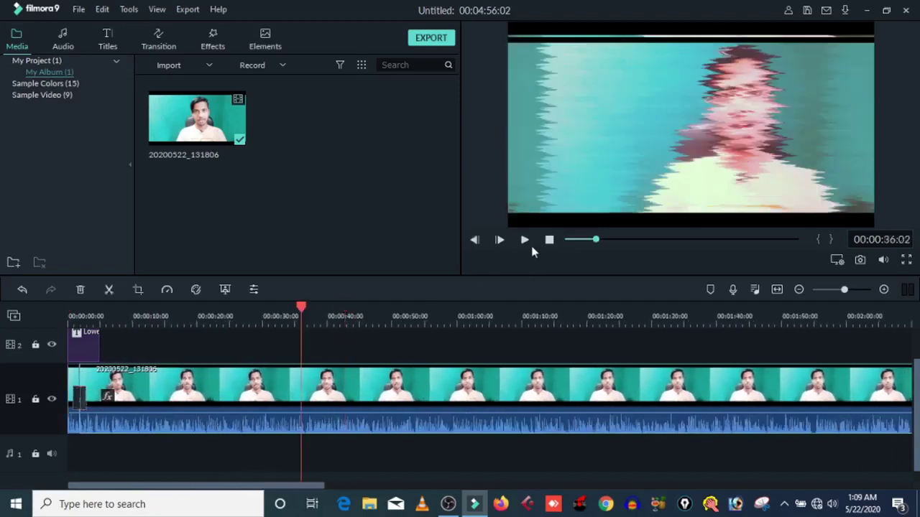
drag(679, 317, 282, 309)
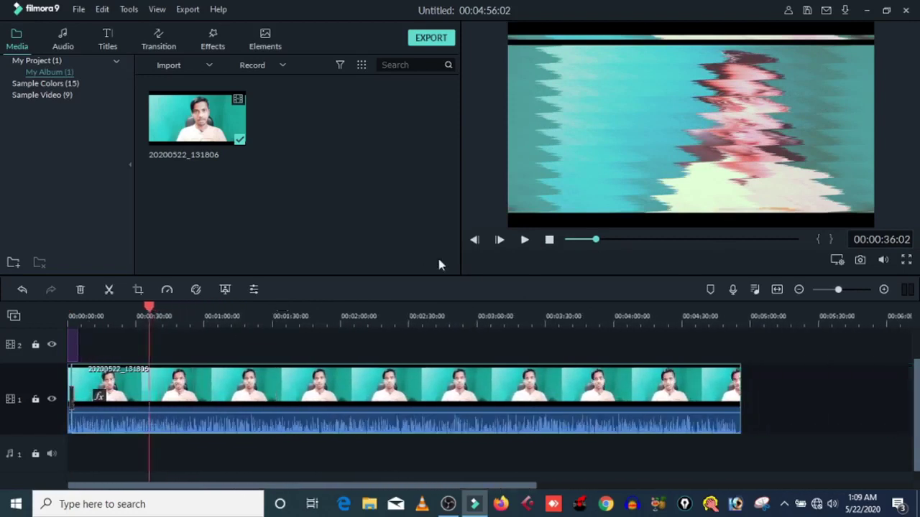
click(549, 240)
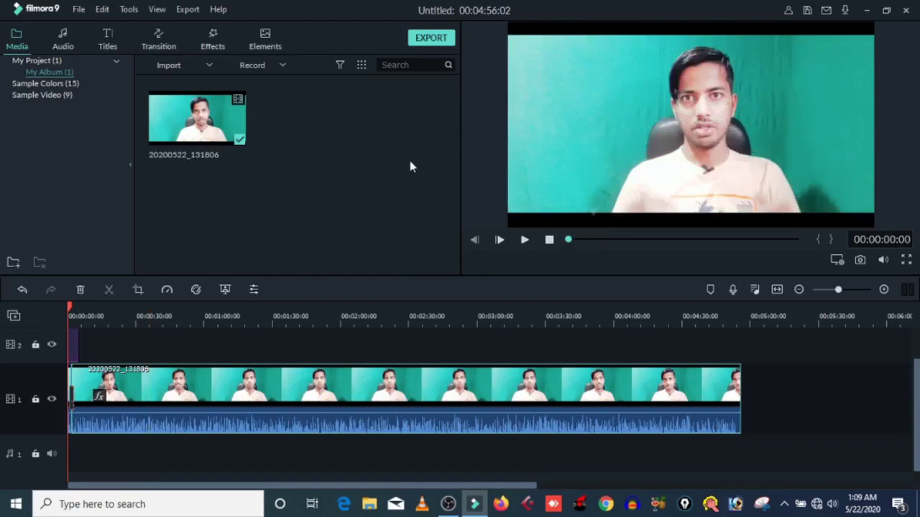
Start the export, dismissing the offline error, to reach the Local MP4 options at 1920x1080, 25 fps.
click(432, 41)
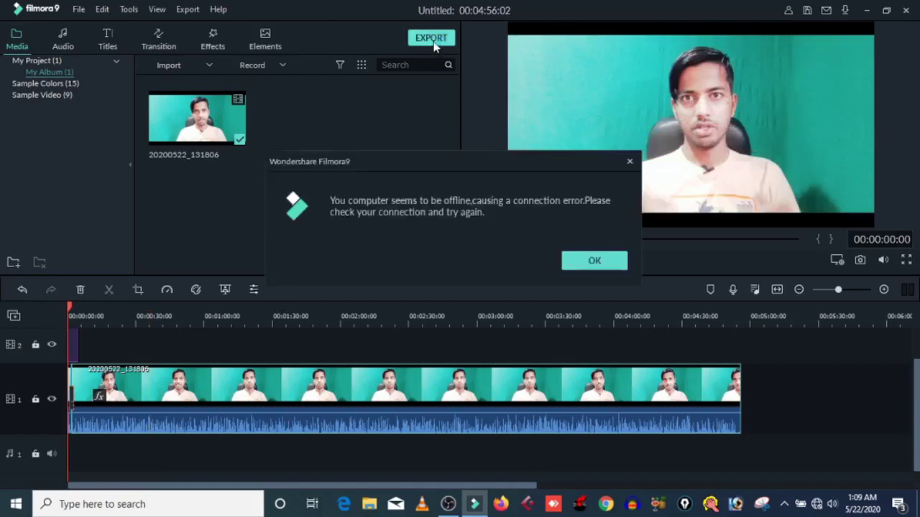
click(594, 262)
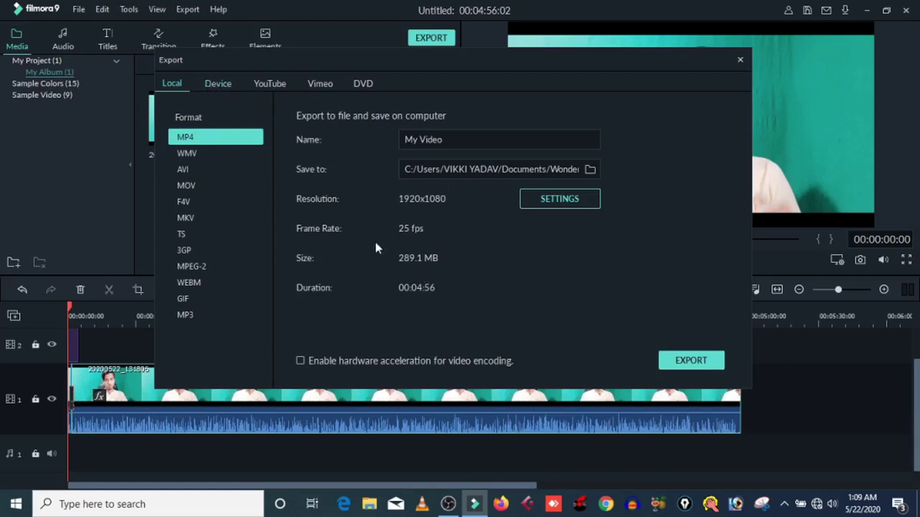
Compare the Device presets, return to Local, and view the MP4 settings: H.264 8000 kbps, AAC 192 kbps.
click(212, 92)
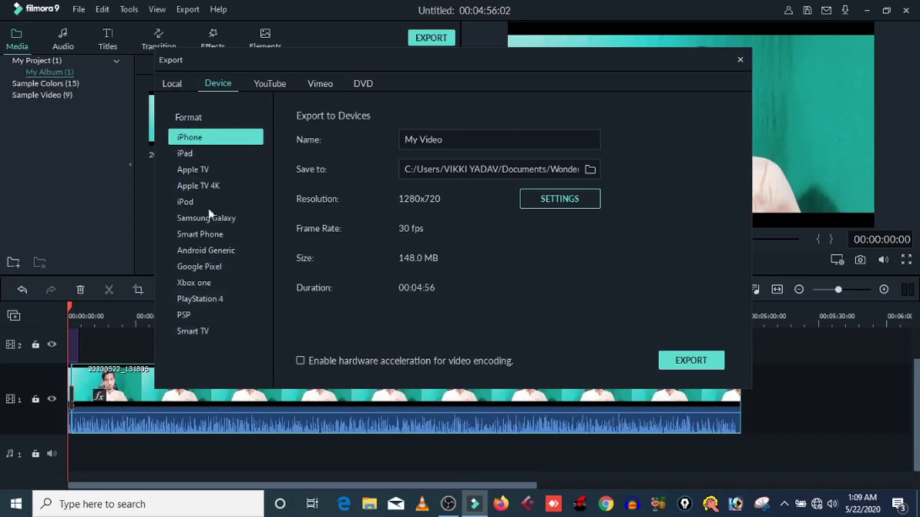
click(177, 87)
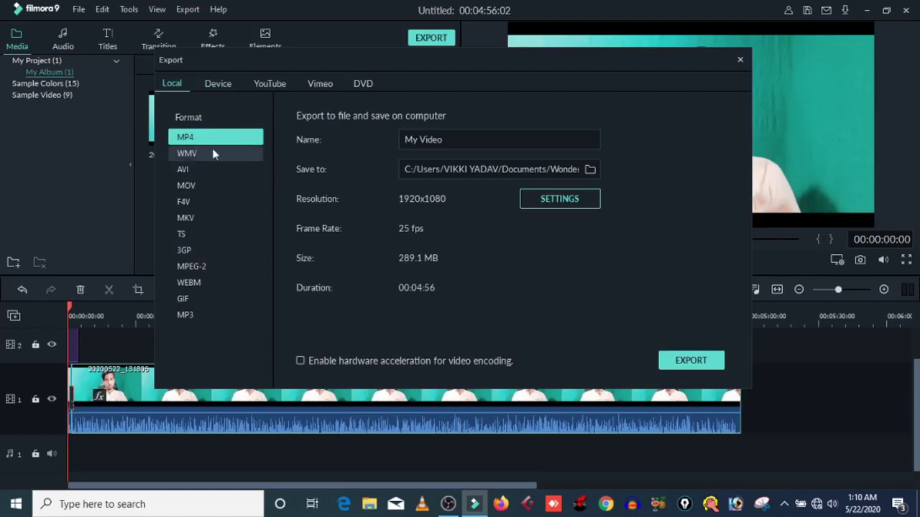
click(543, 199)
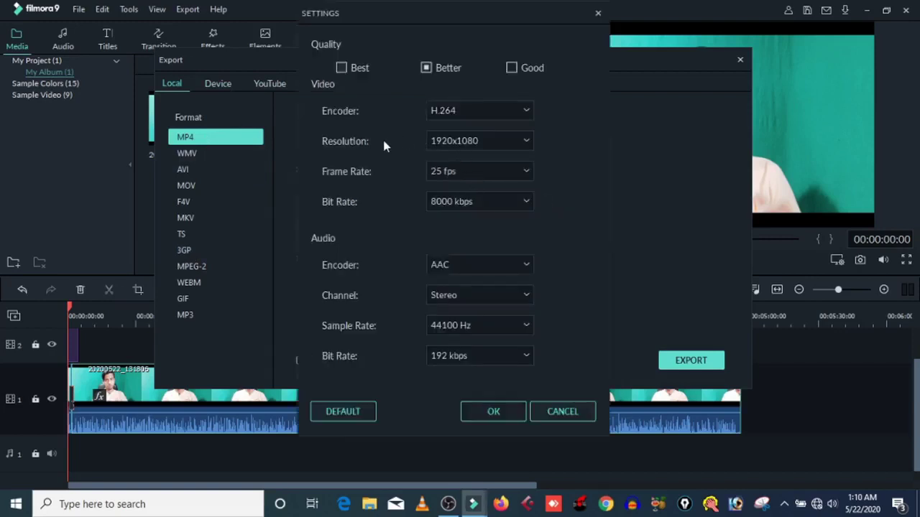
Review the resolution options, keep 1920x1080, and confirm the export settings unchanged.
click(485, 144)
click(453, 144)
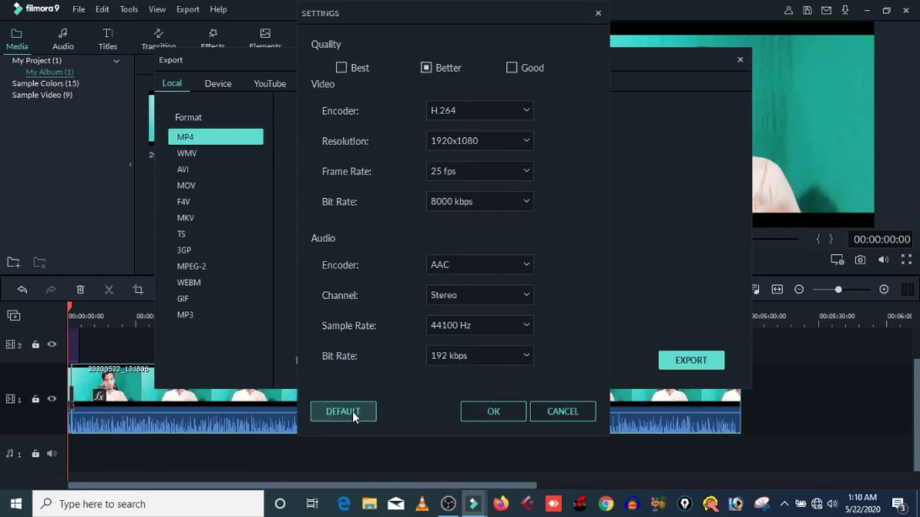
click(470, 414)
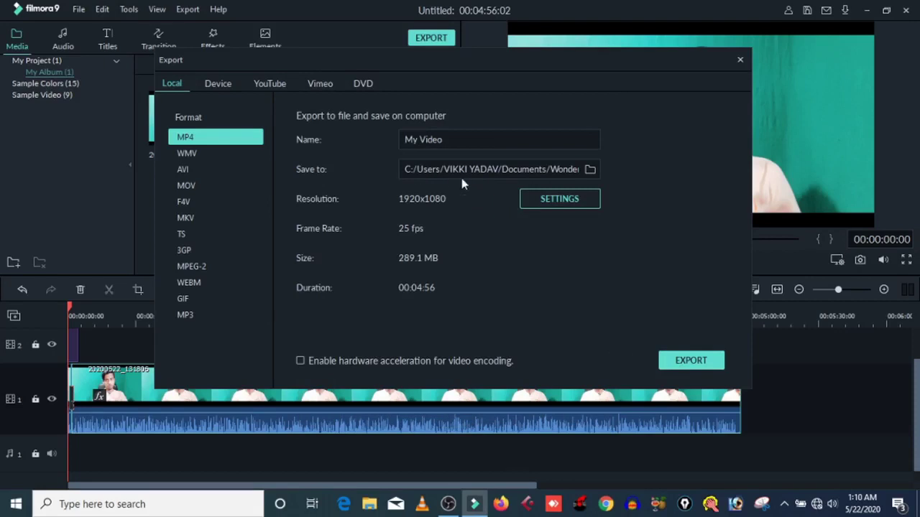
Check the Save-to folder picker twice without changing the location, then close the Export window.
click(589, 169)
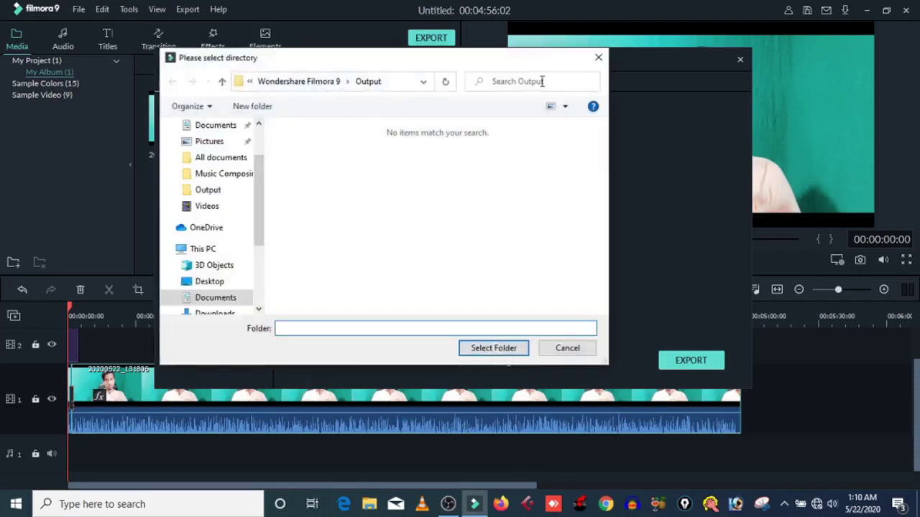
click(598, 57)
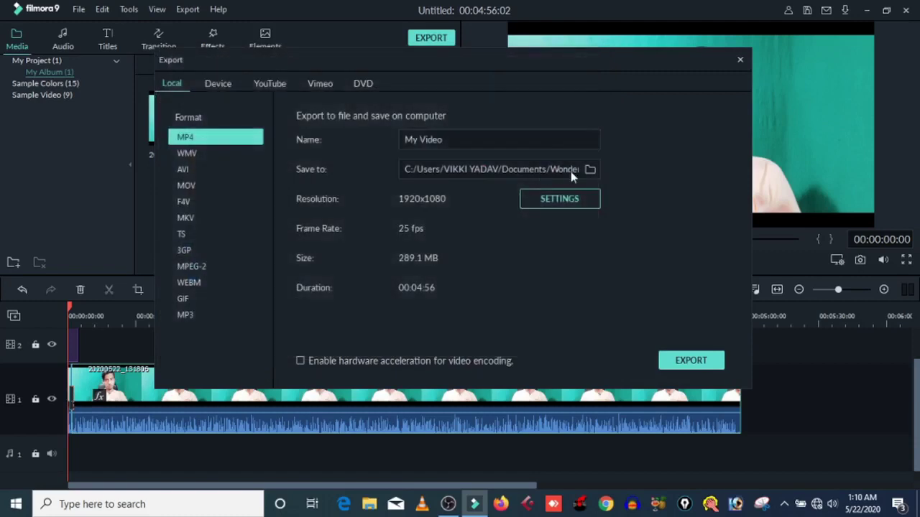
click(589, 169)
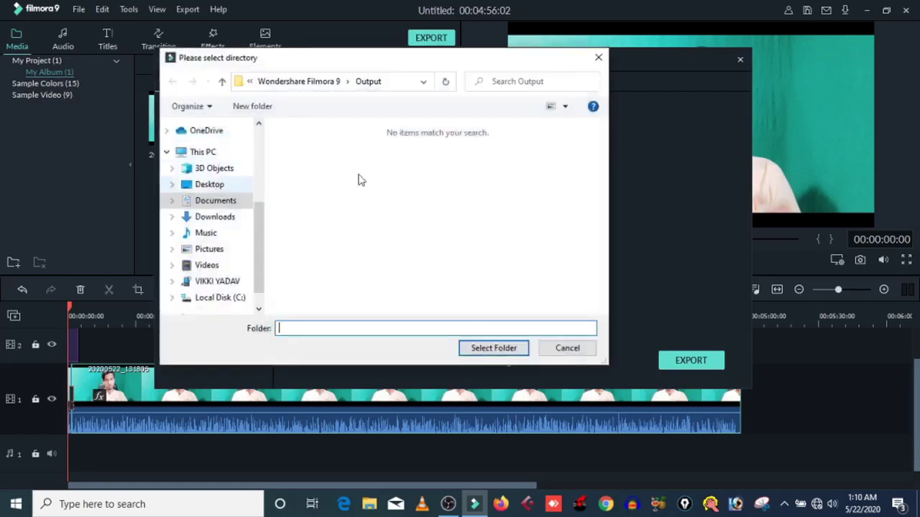
click(597, 57)
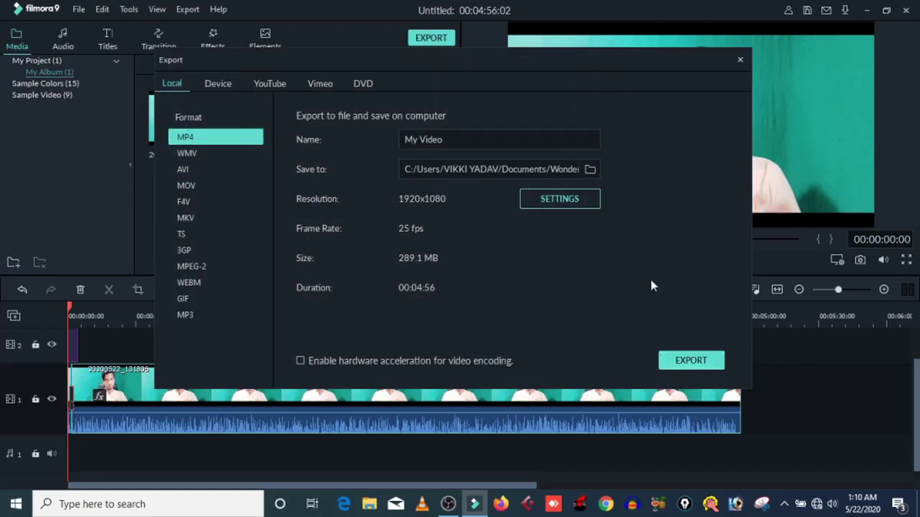
click(740, 62)
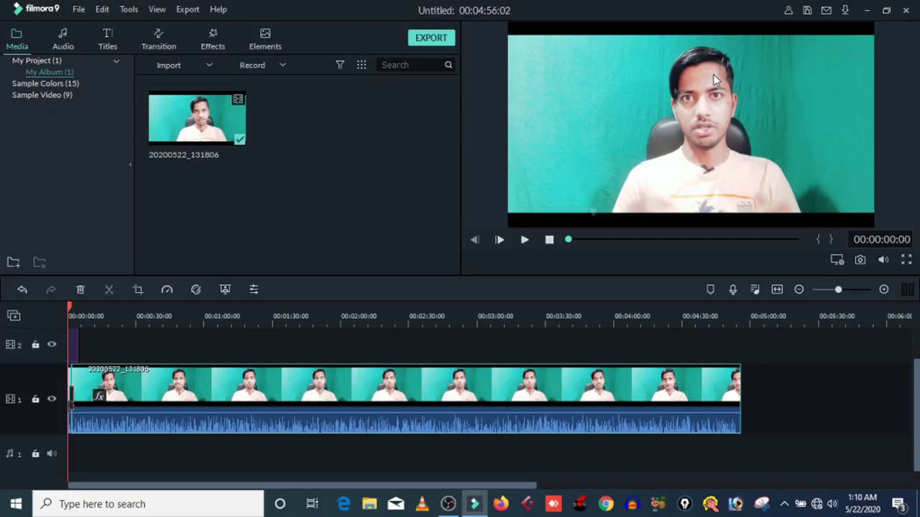